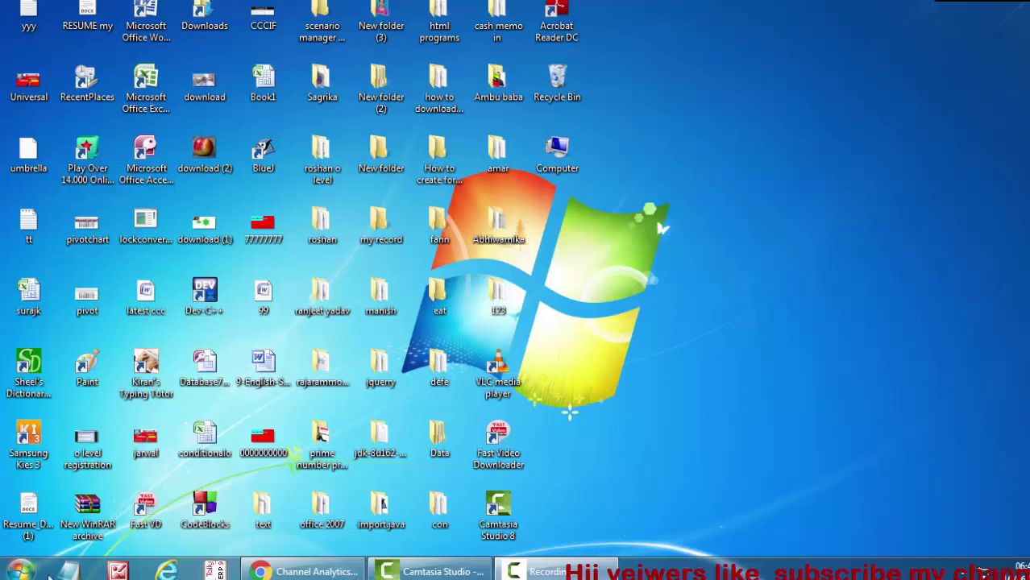
Search the Start menu for 'mic', then dismiss it and get back to the desktop
{"action": "left_click", "coordinate": [22, 571]}
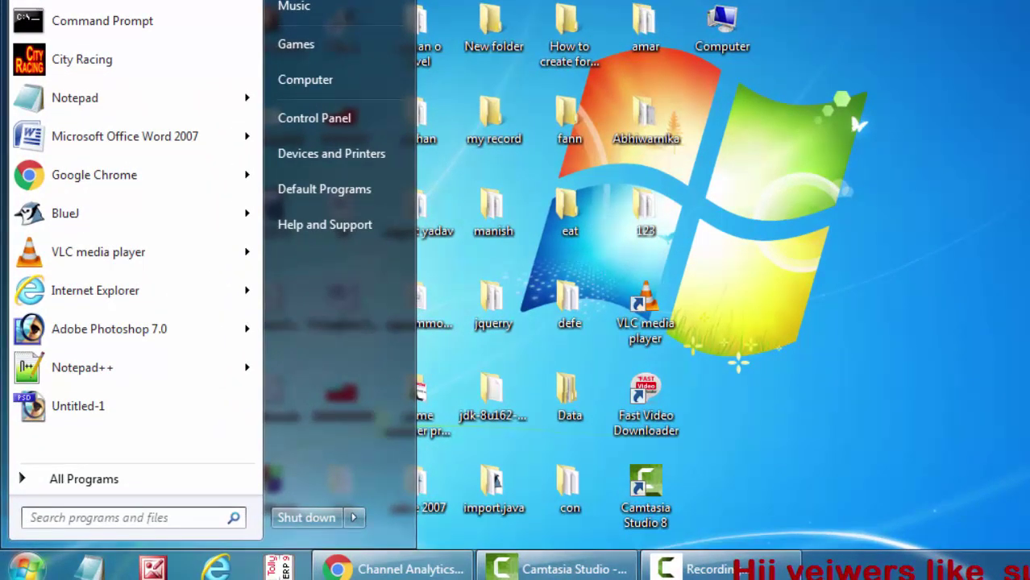
{"action": "type", "text": "micr"}
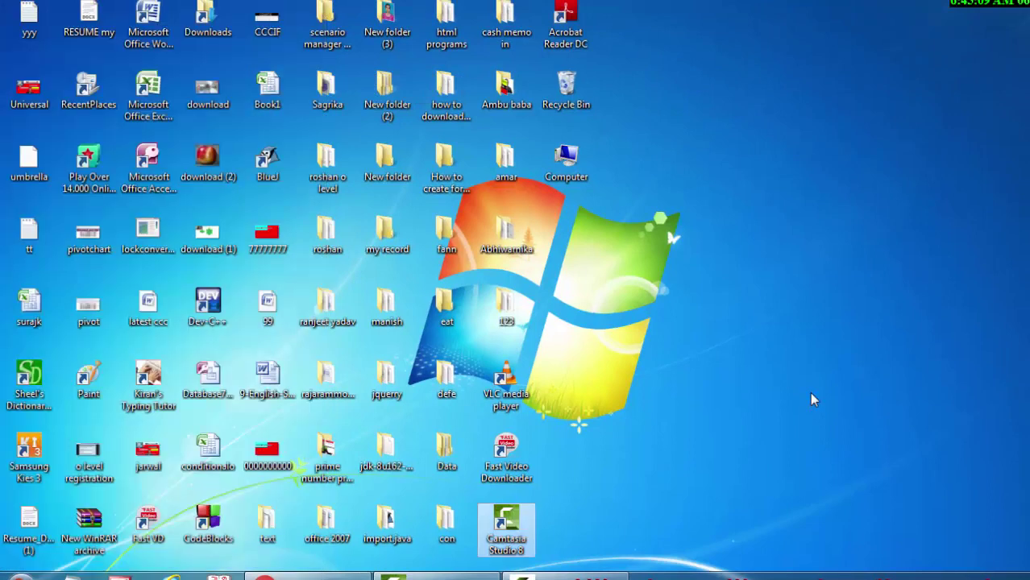
{"action": "left_click", "coordinate": [811, 396]}
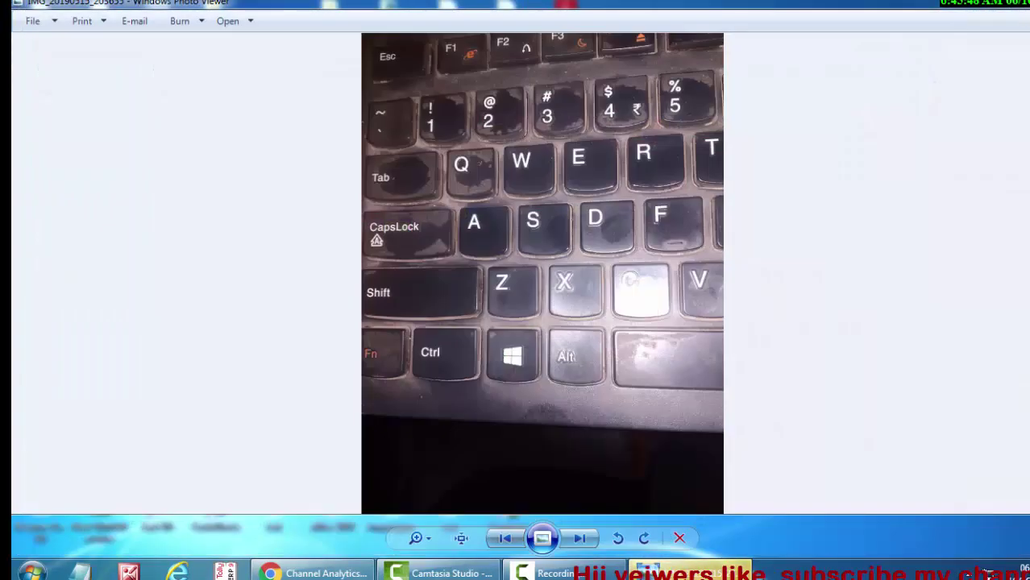
{"action": "left_click", "coordinate": [989, 574]}
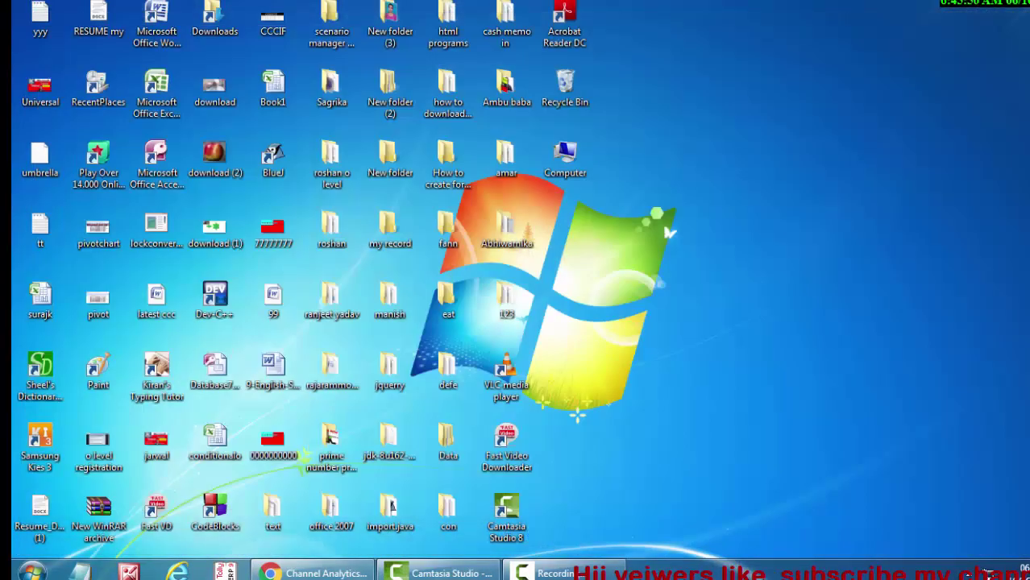
Launch Word by running 'winword' from the Windows Run box
{"action": "key", "text": "super+r"}
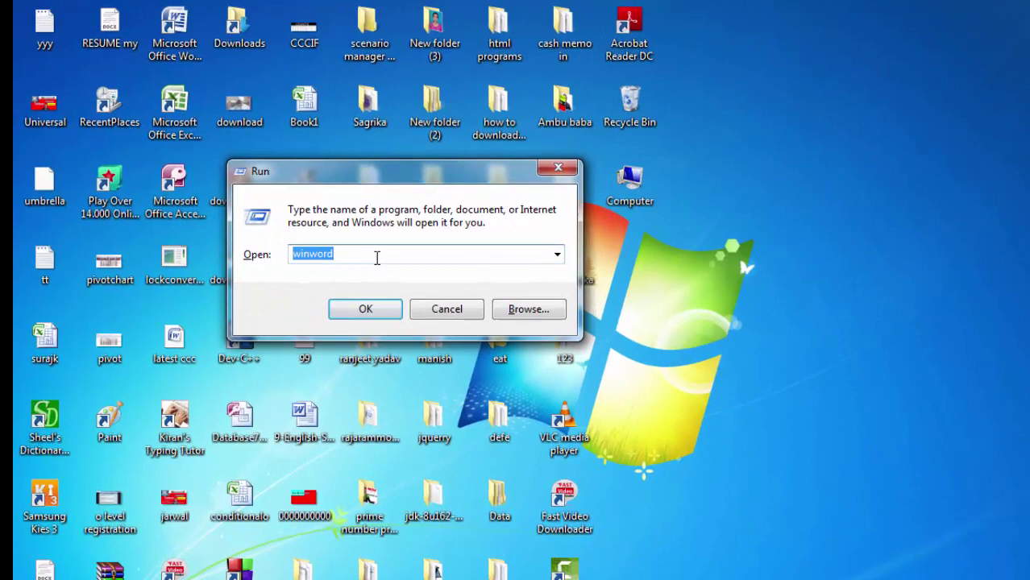
{"action": "left_click", "coordinate": [377, 257]}
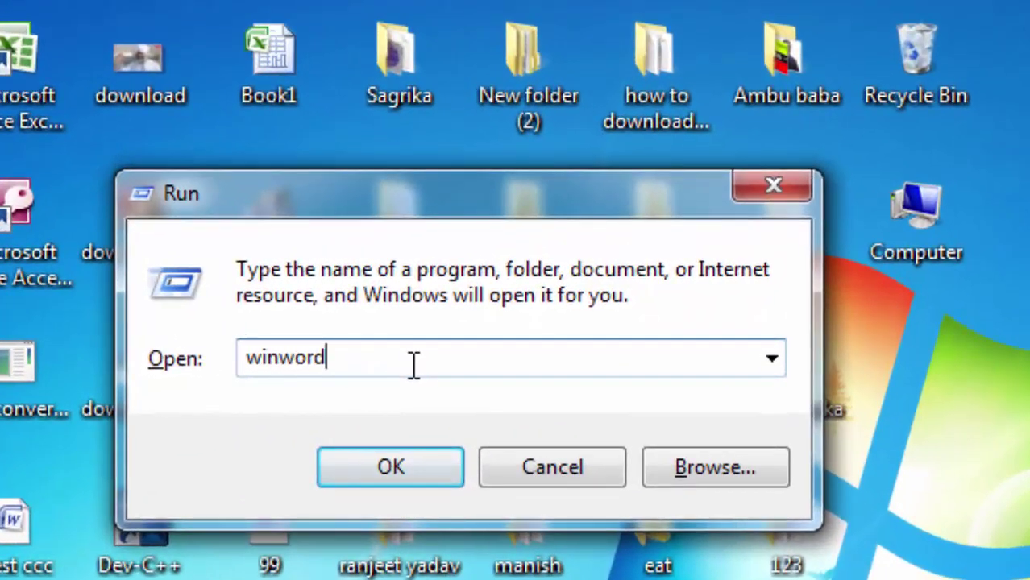
{"action": "key", "text": "BackSpace"}
{"action": "key", "text": "BackSpace"}
{"action": "key", "text": "BackSpace"}
{"action": "key", "text": "BackSpace"}
{"action": "type", "text": "w"}
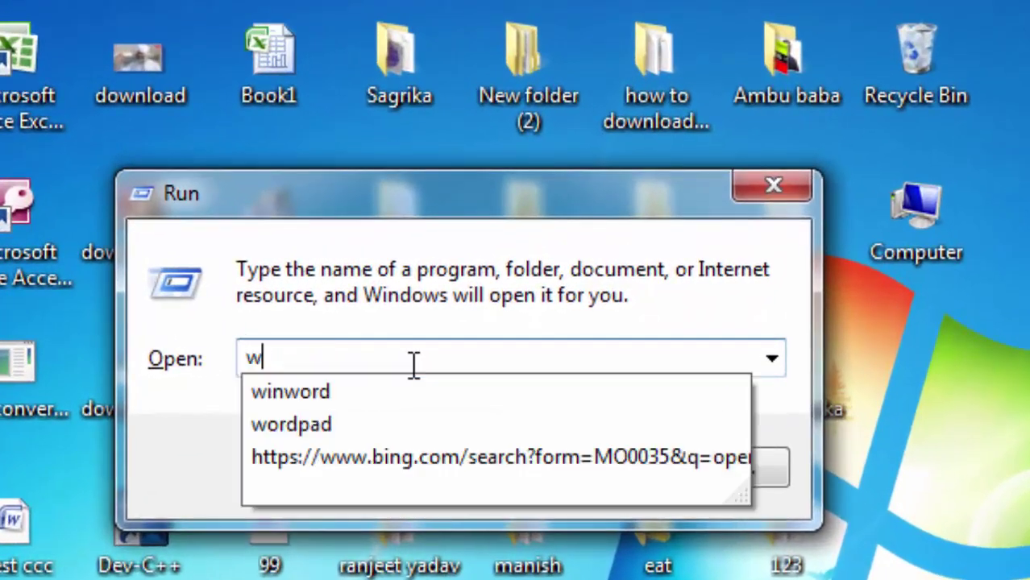
{"action": "type", "text": "inw"}
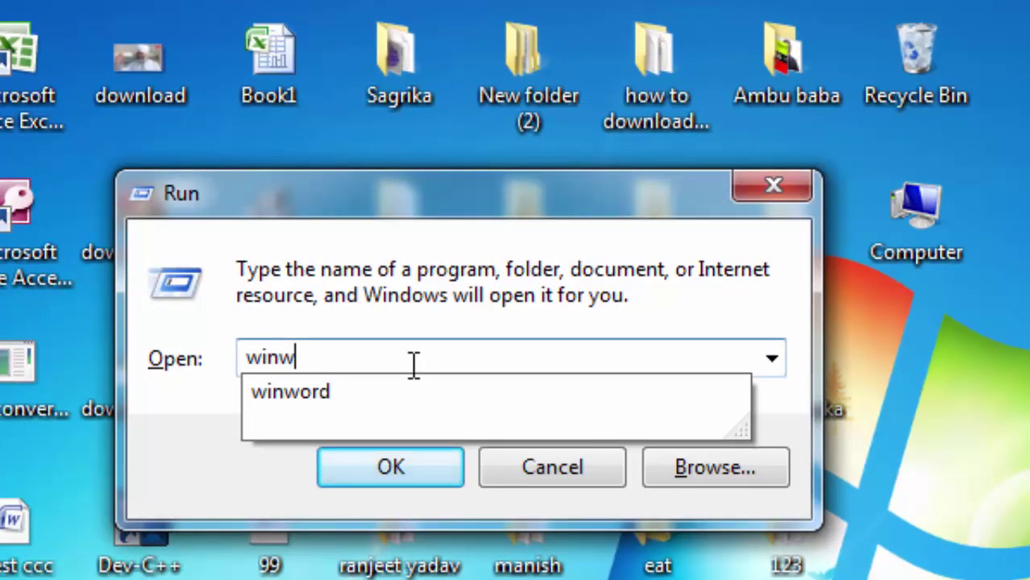
{"action": "type", "text": "ord"}
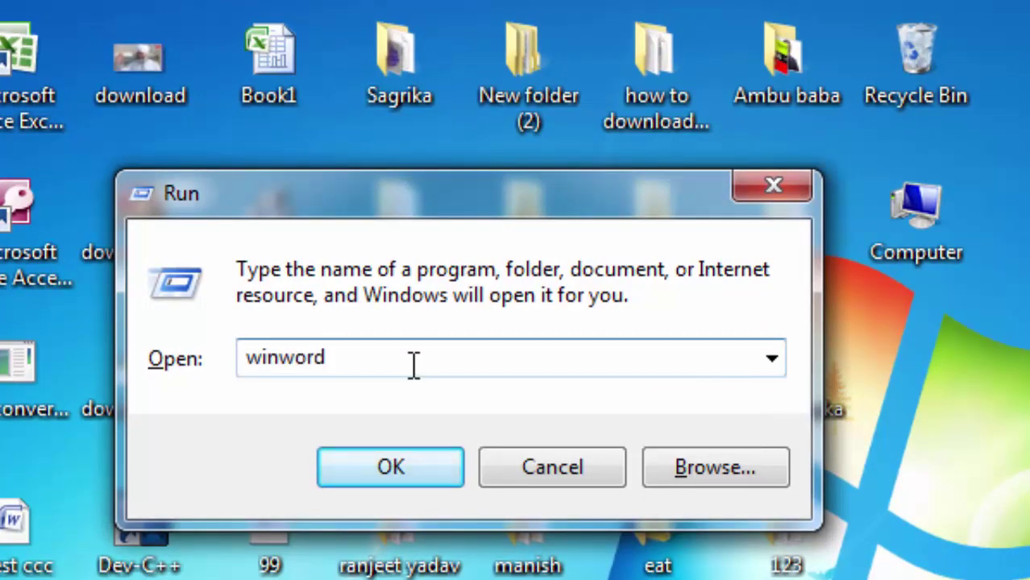
{"action": "key", "text": "Return"}
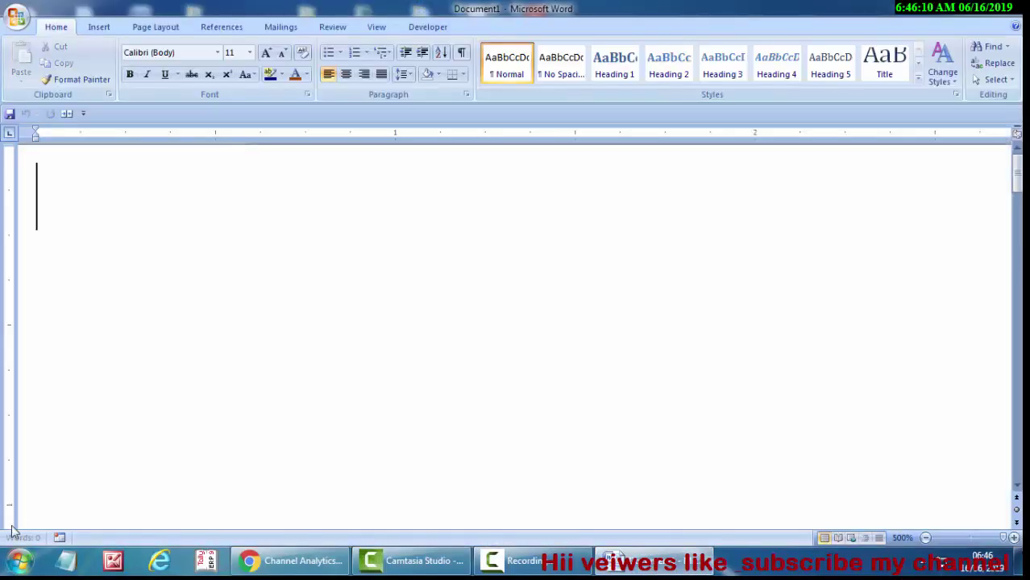
Start Microsoft Office Word 2007 from All Programs > Microsoft Office, after a brief Accessories detour
{"action": "left_click", "coordinate": [17, 560]}
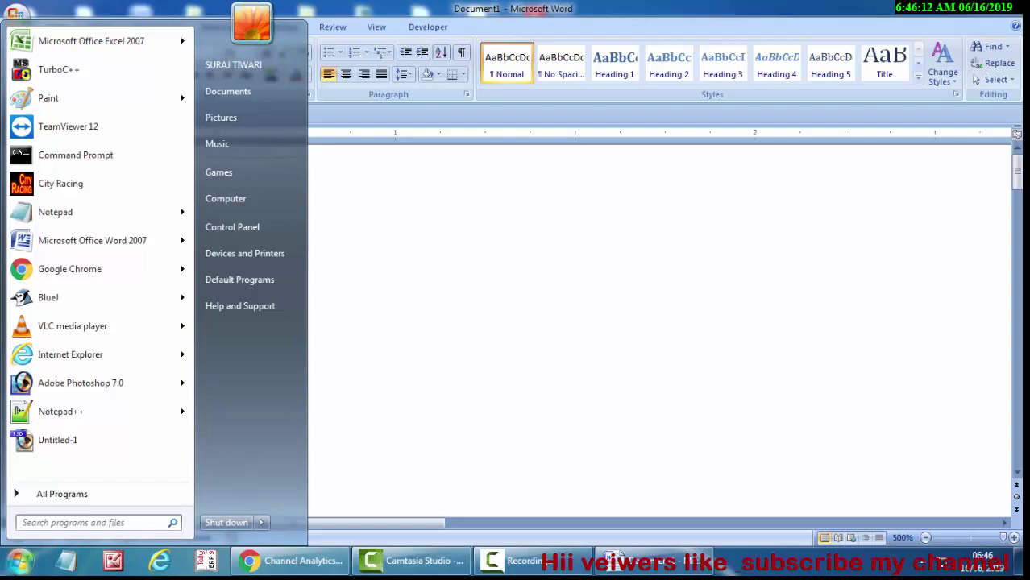
{"action": "left_click", "coordinate": [118, 496]}
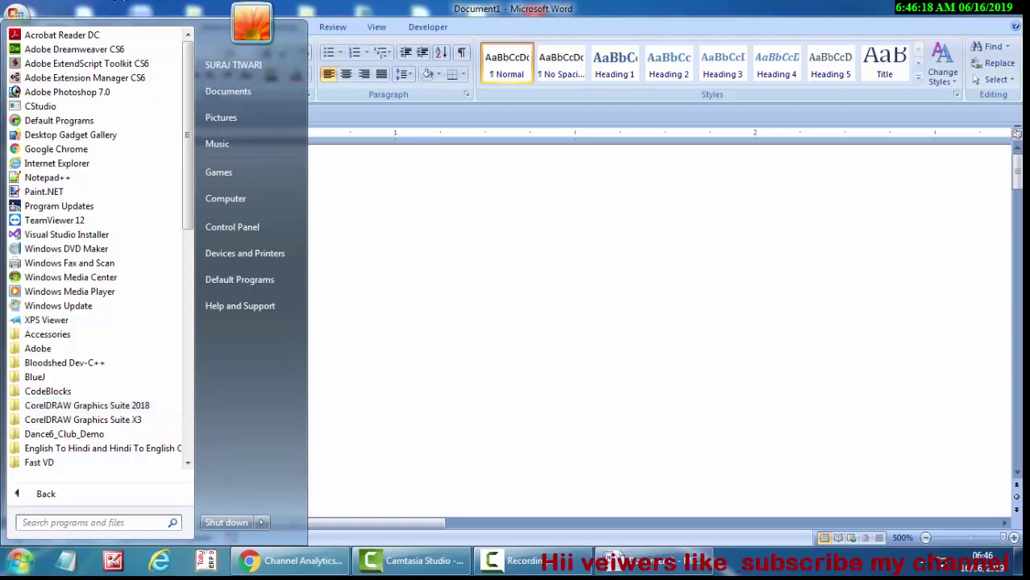
{"action": "left_click", "coordinate": [65, 335]}
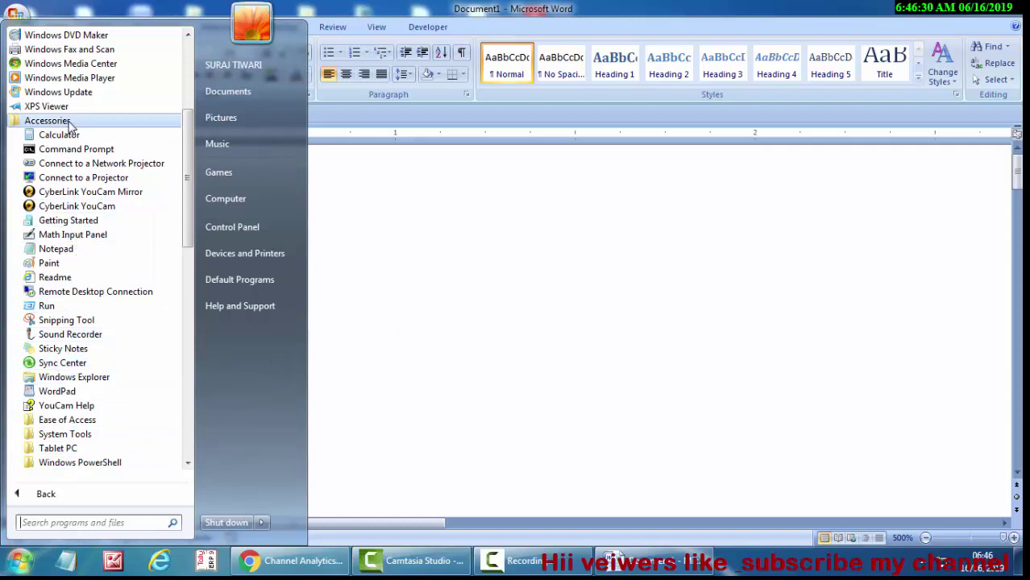
{"action": "left_click", "coordinate": [47, 120]}
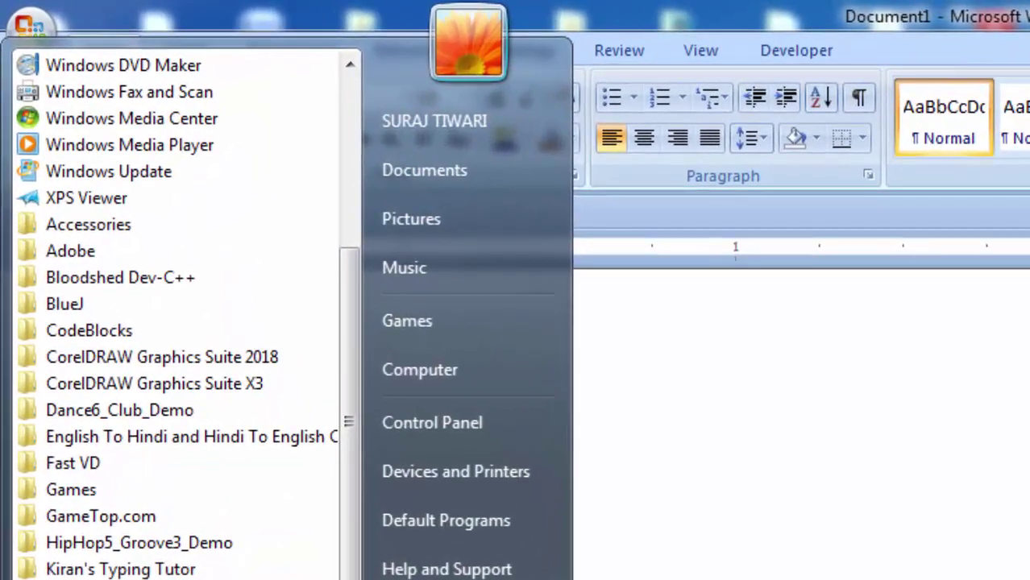
{"action": "left_click", "coordinate": [94, 574]}
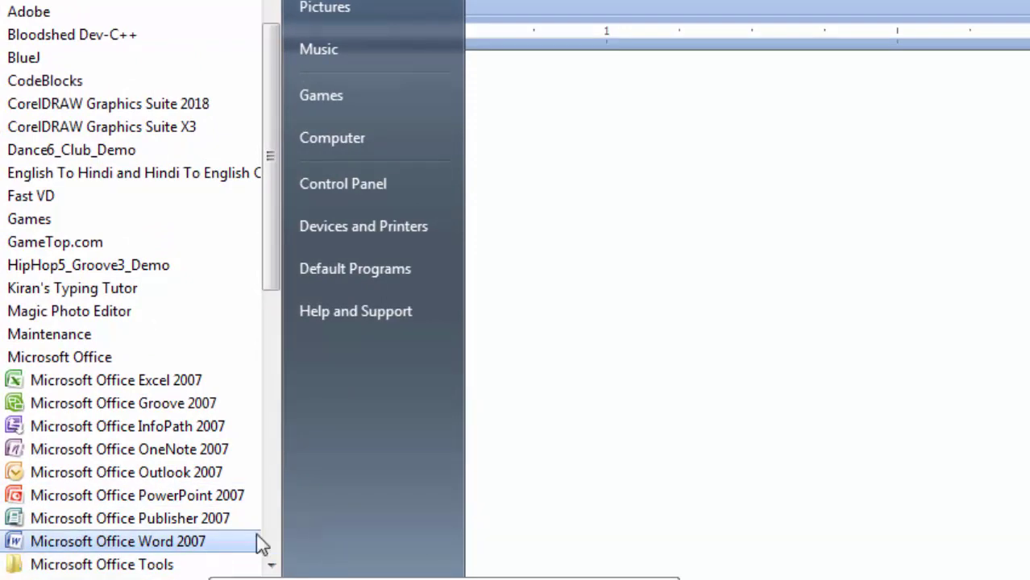
{"action": "left_click", "coordinate": [254, 543]}
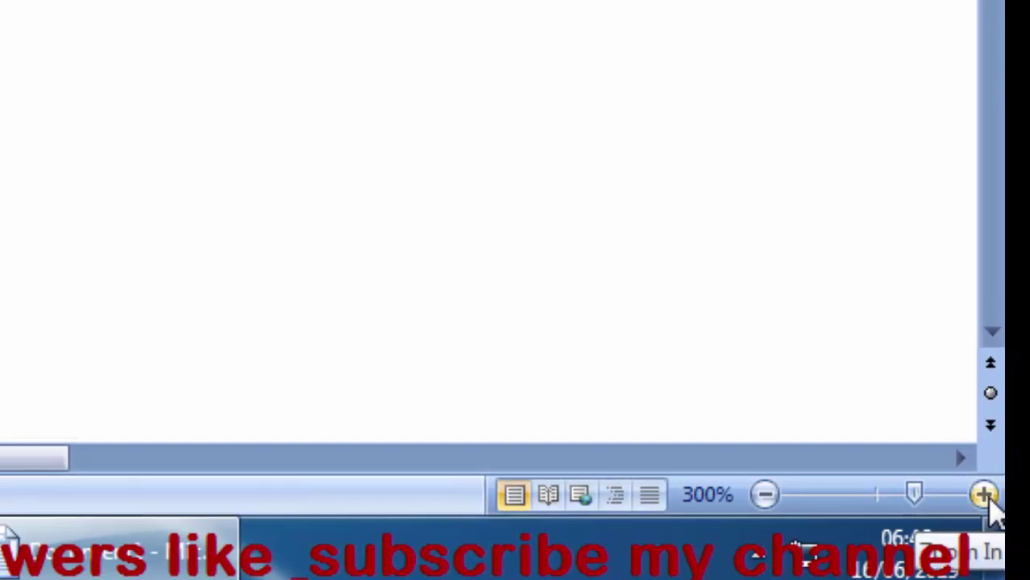
Zoom the blank page in to the 500% maximum
{"action": "left_click", "coordinate": [987, 497]}
{"action": "left_click", "coordinate": [986, 497]}
{"action": "left_click", "coordinate": [987, 497]}
{"action": "left_click", "coordinate": [987, 497]}
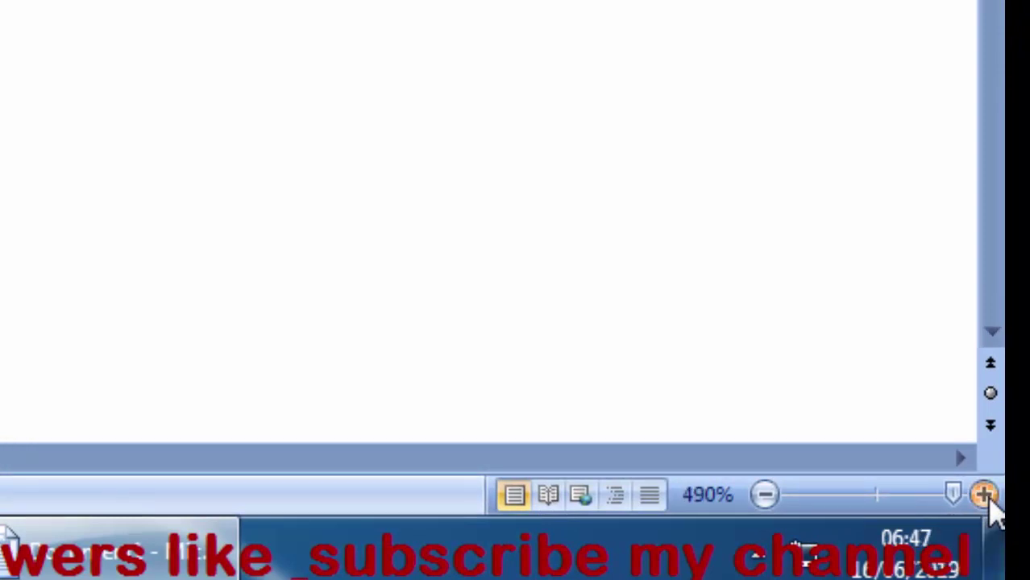
{"action": "left_click", "coordinate": [986, 496]}
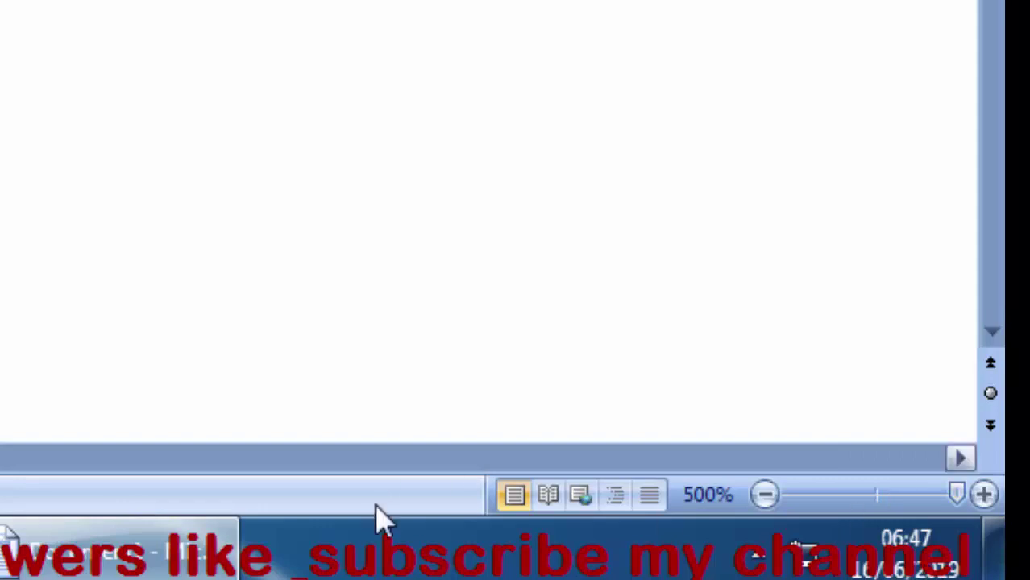
Zoom the page out to the 10% minimum
{"action": "left_click", "coordinate": [765, 495]}
{"action": "left_click", "coordinate": [765, 495]}
{"action": "left_click", "coordinate": [765, 495]}
{"action": "left_click", "coordinate": [765, 495]}
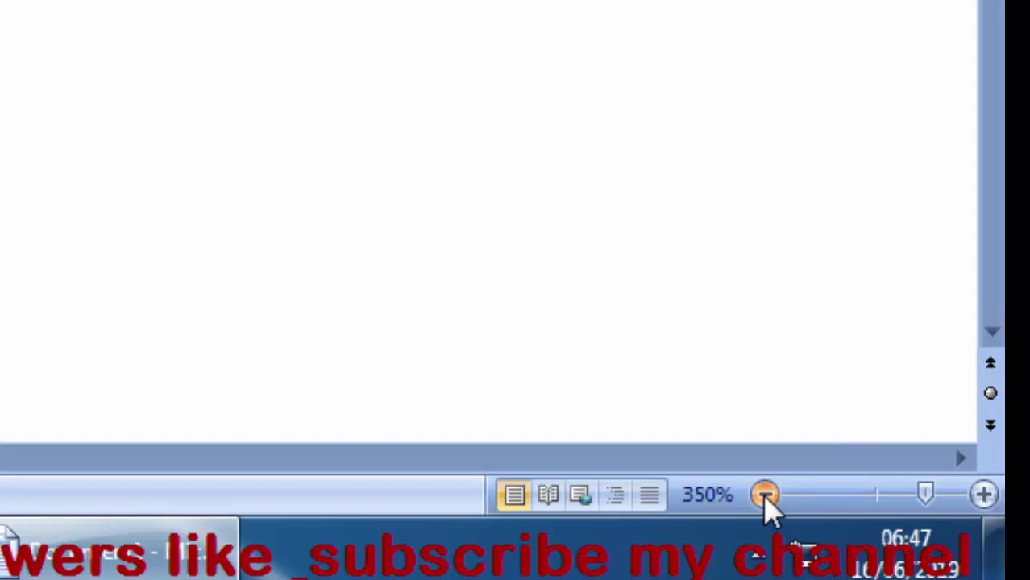
{"action": "left_click", "coordinate": [765, 495]}
{"action": "left_click", "coordinate": [765, 495]}
{"action": "left_click", "coordinate": [765, 495]}
{"action": "left_click", "coordinate": [766, 495]}
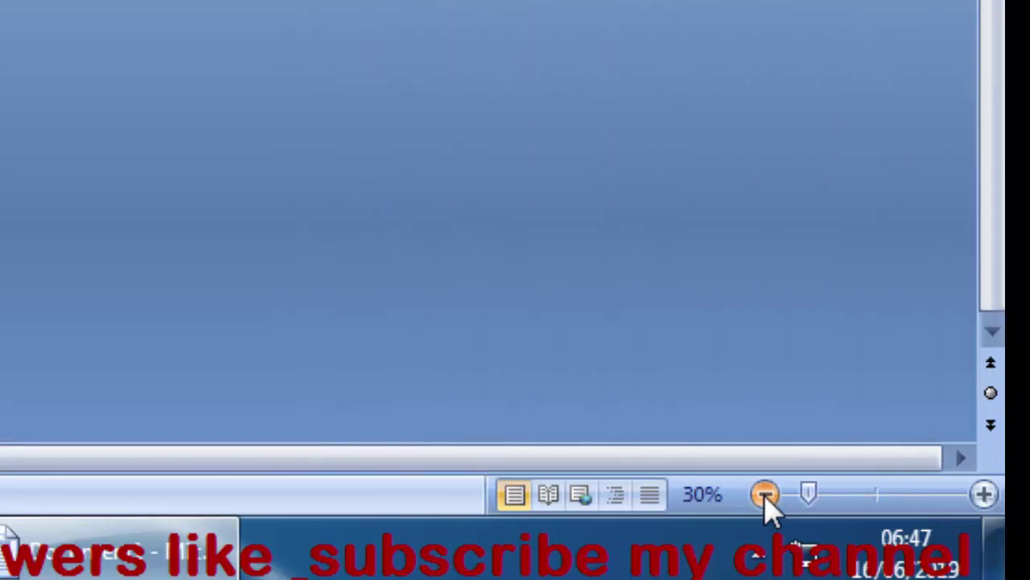
{"action": "left_click", "coordinate": [765, 495]}
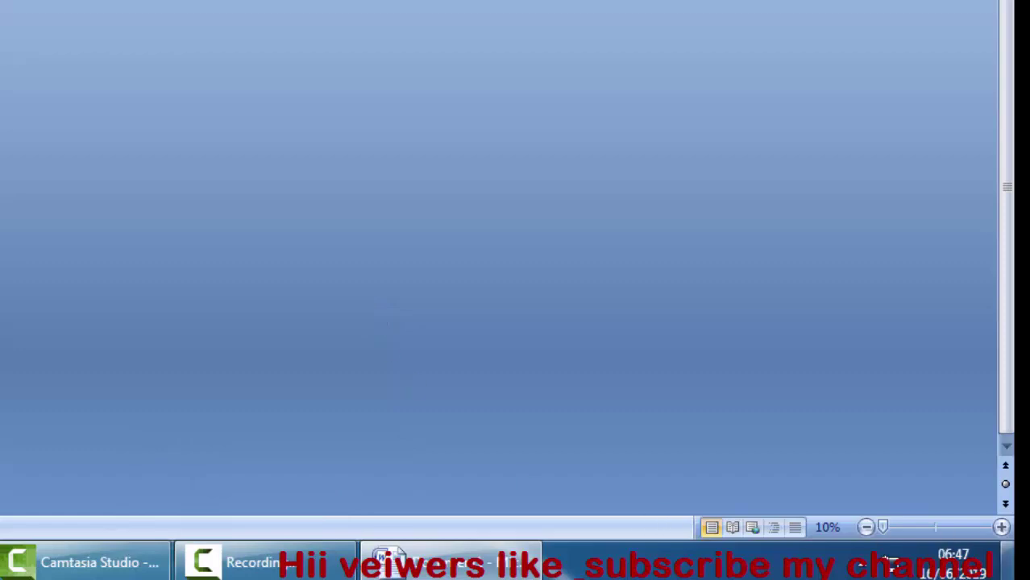
Zoom back in to 110%
{"action": "left_click", "coordinate": [1002, 528]}
{"action": "left_click", "coordinate": [1002, 528]}
{"action": "left_click", "coordinate": [1002, 528]}
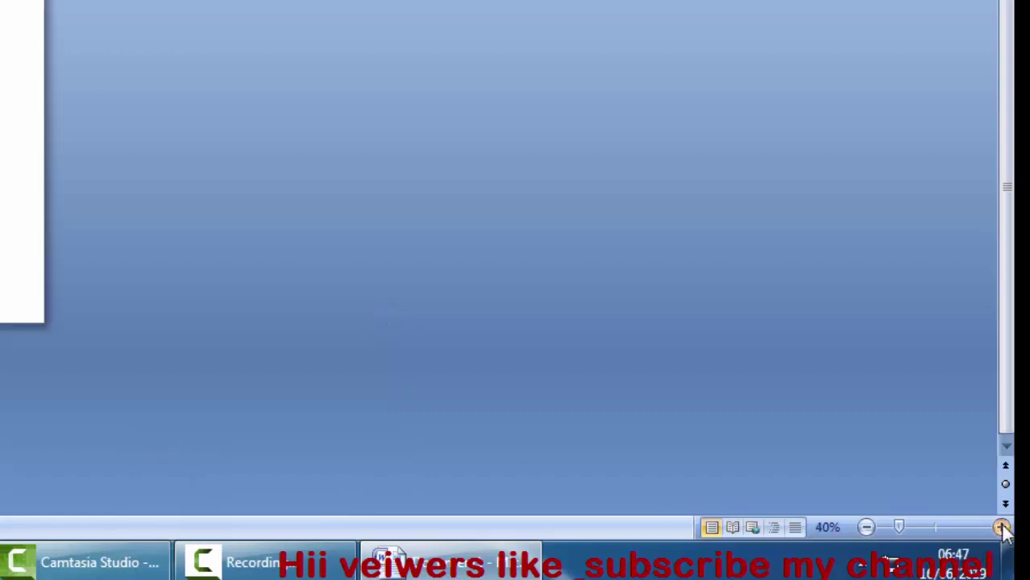
{"action": "left_click", "coordinate": [1002, 528]}
{"action": "left_click", "coordinate": [1002, 528]}
{"action": "left_click", "coordinate": [1002, 528]}
{"action": "left_click", "coordinate": [1012, 548]}
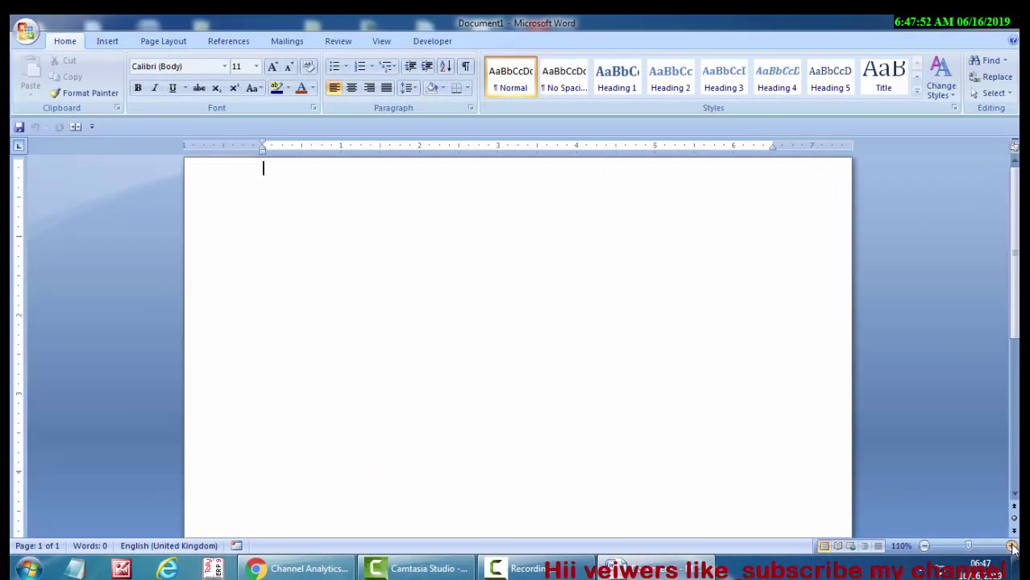
Set the zoom back to 100% and preview the bullet styles without applying any
{"action": "left_click", "coordinate": [925, 548]}
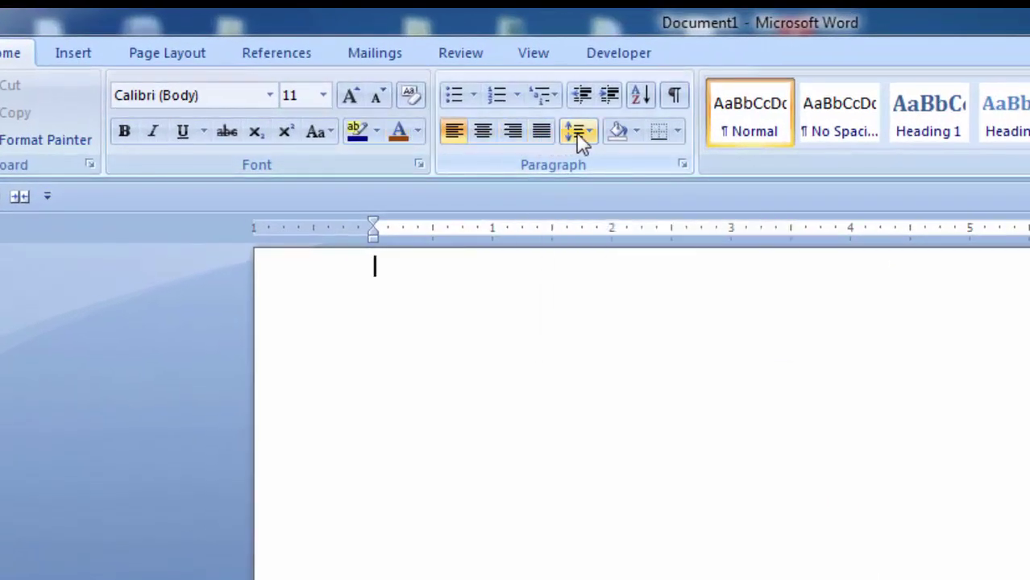
{"action": "left_click", "coordinate": [479, 94]}
{"action": "left_click", "coordinate": [480, 89]}
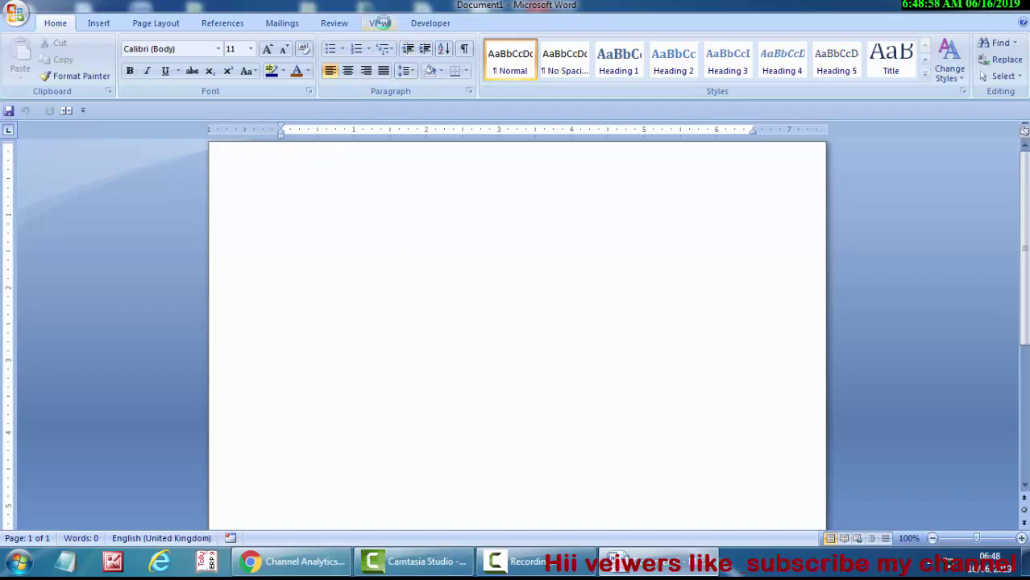
On the View tab, toggle the Ruler off and on twice
{"action": "left_click", "coordinate": [381, 23]}
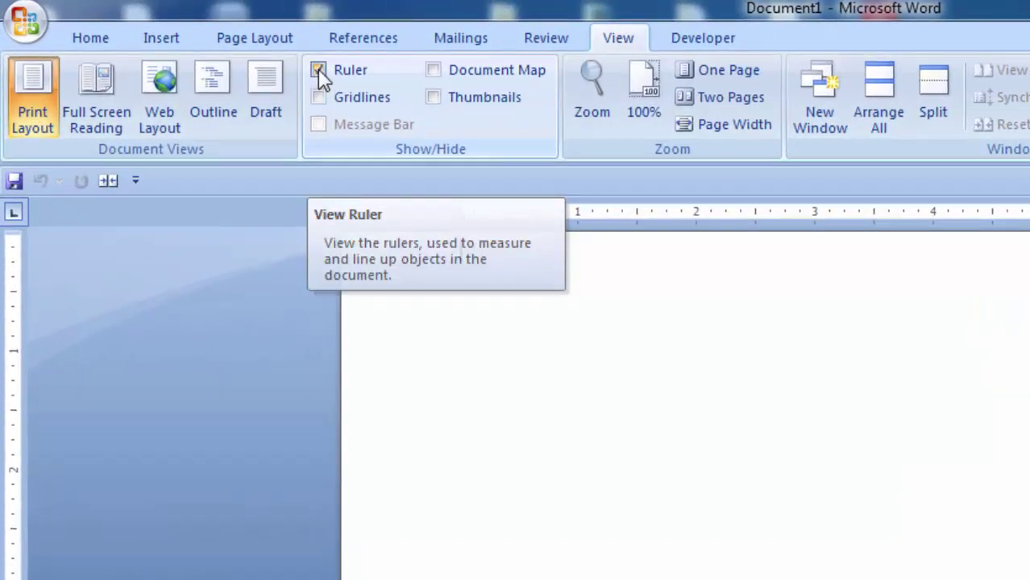
{"action": "left_click", "coordinate": [319, 70]}
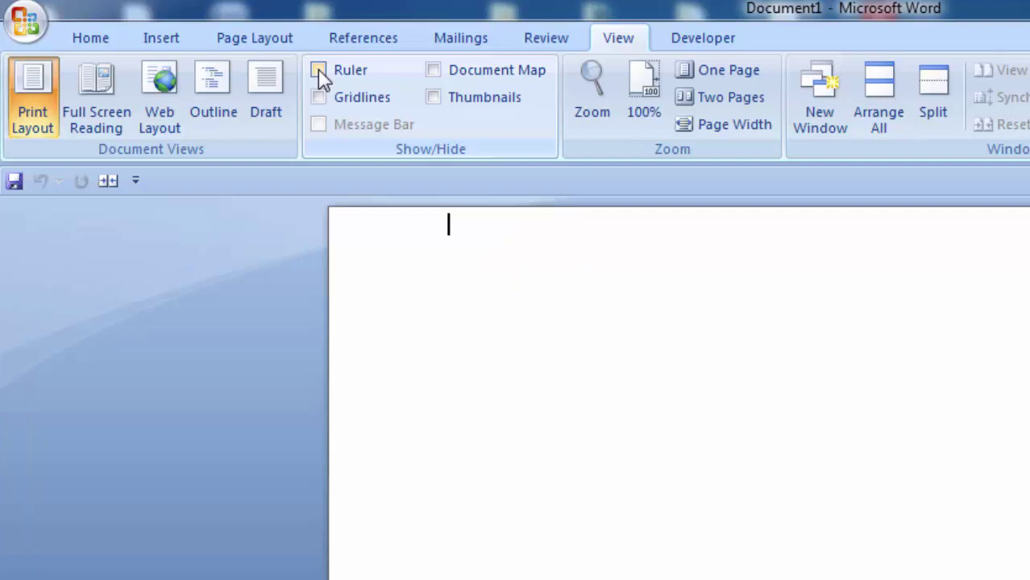
{"action": "left_click", "coordinate": [319, 70]}
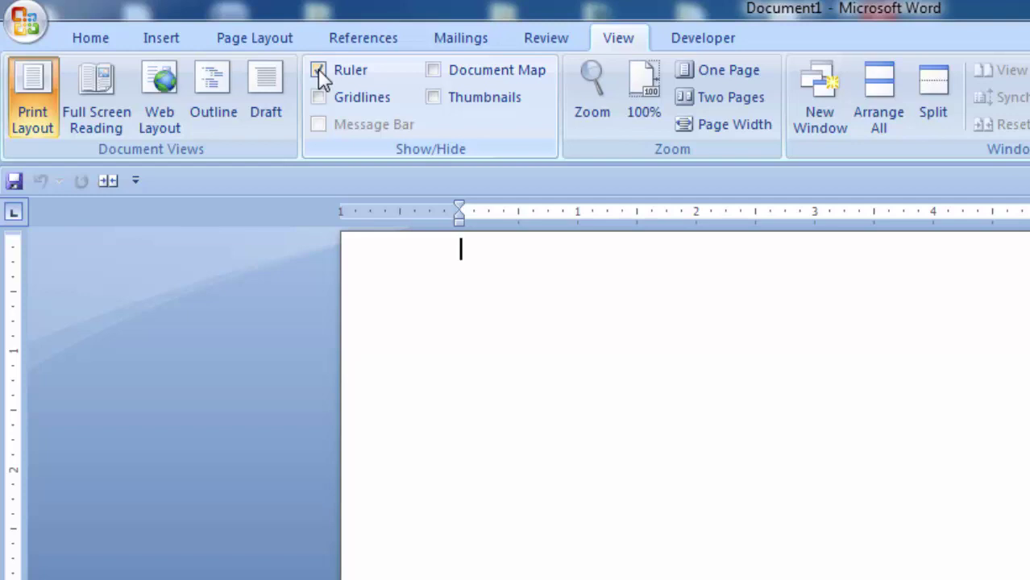
{"action": "left_click", "coordinate": [318, 70]}
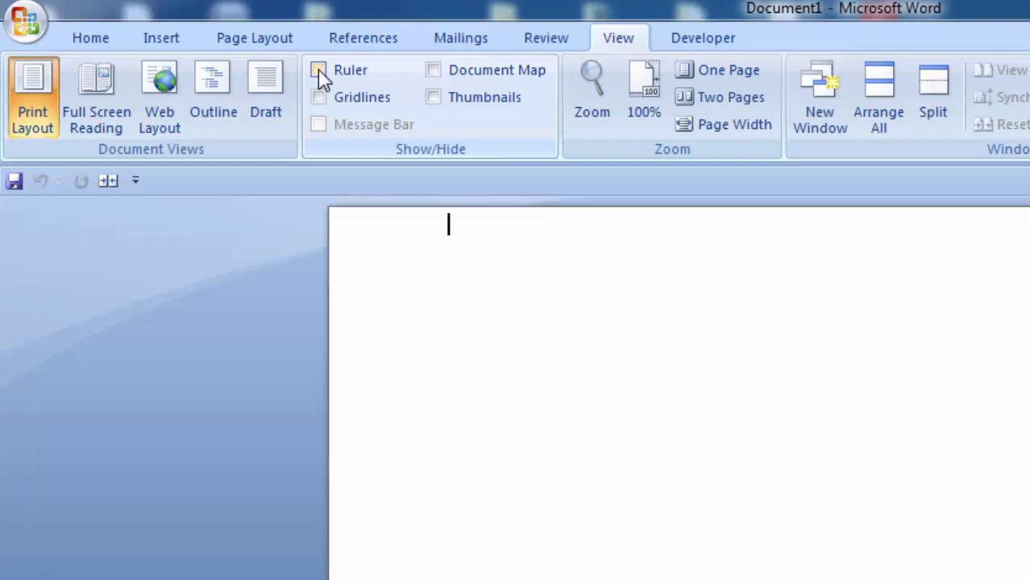
{"action": "left_click", "coordinate": [319, 70]}
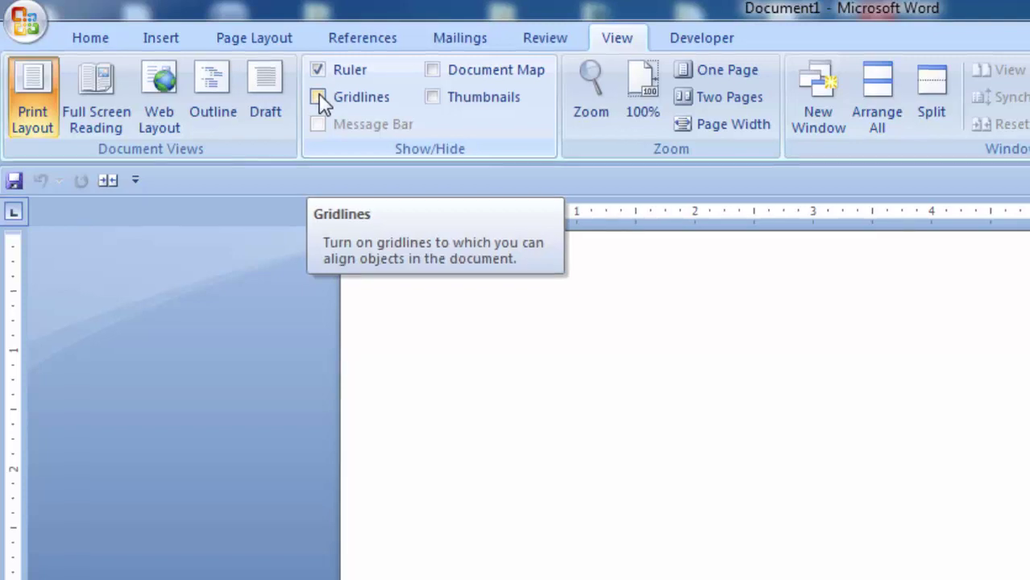
Turn Gridlines on and back off, then bring up the Office button menu
{"action": "left_click", "coordinate": [320, 97]}
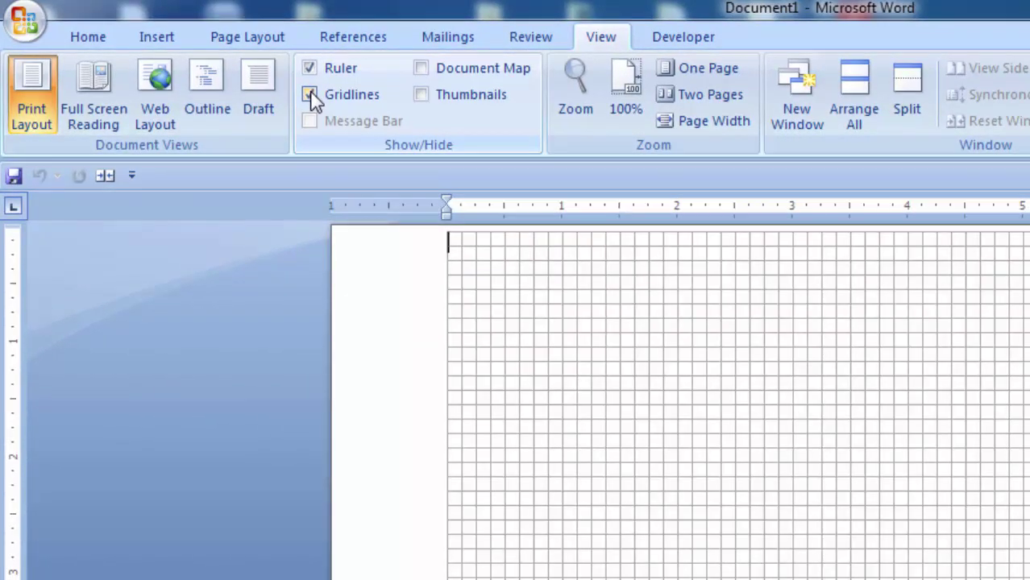
{"action": "left_click", "coordinate": [313, 96]}
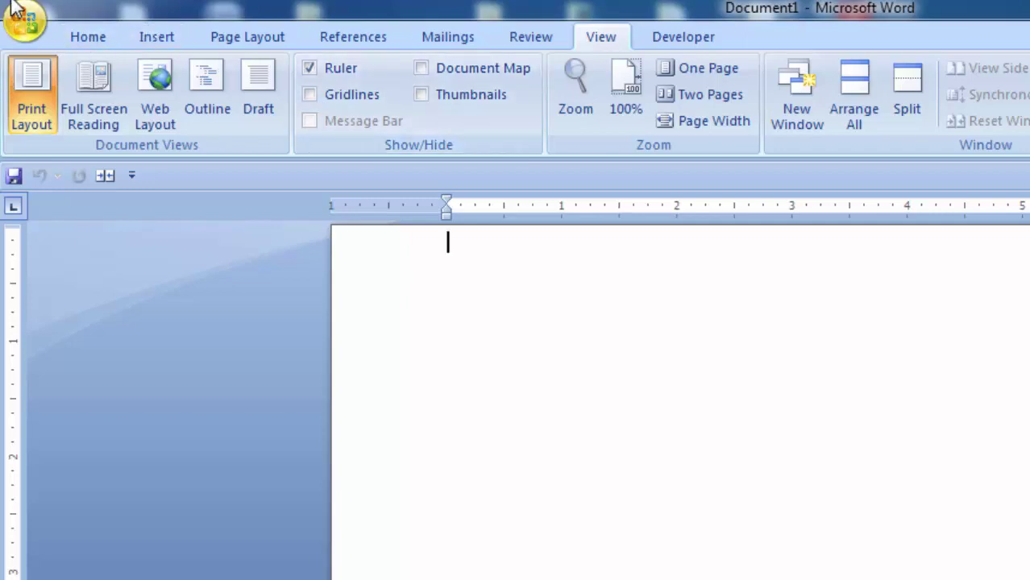
{"action": "left_click", "coordinate": [21, 32]}
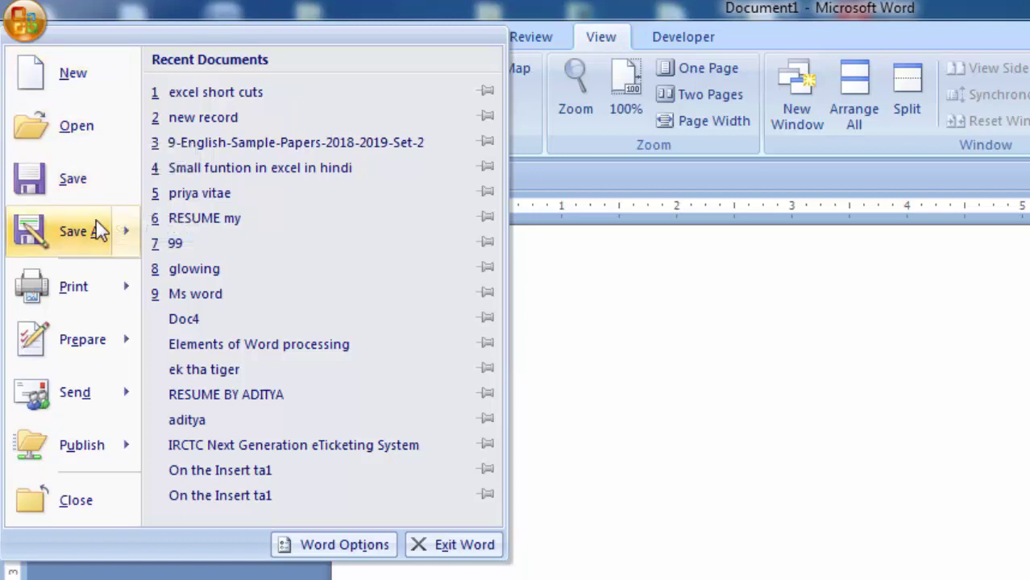
Look over Save As and Print, close the Office menu, and switch to Home then Insert
{"action": "mouse_move", "coordinate": [96, 233]}
{"action": "mouse_move", "coordinate": [87, 290]}
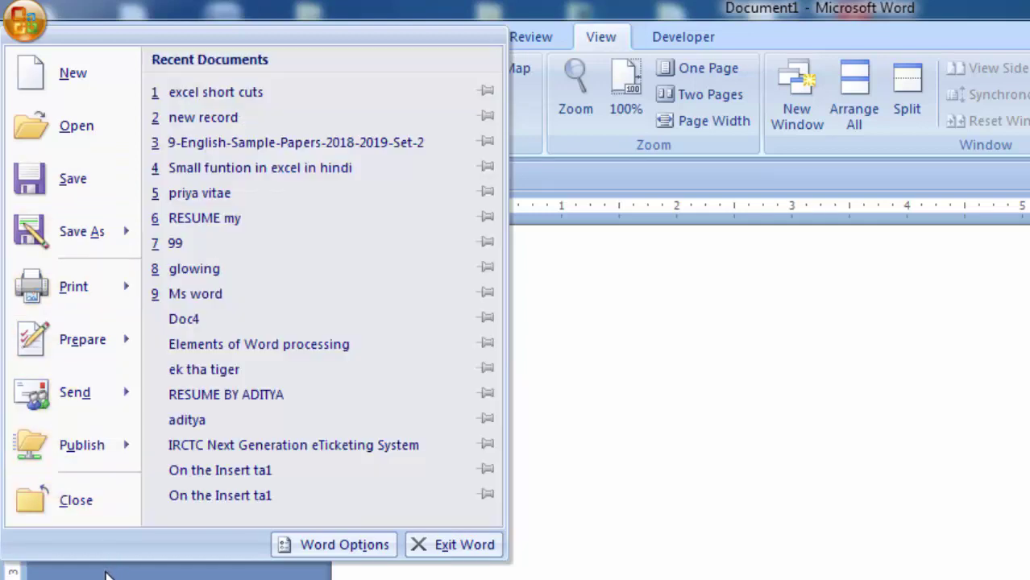
{"action": "key", "text": "Escape"}
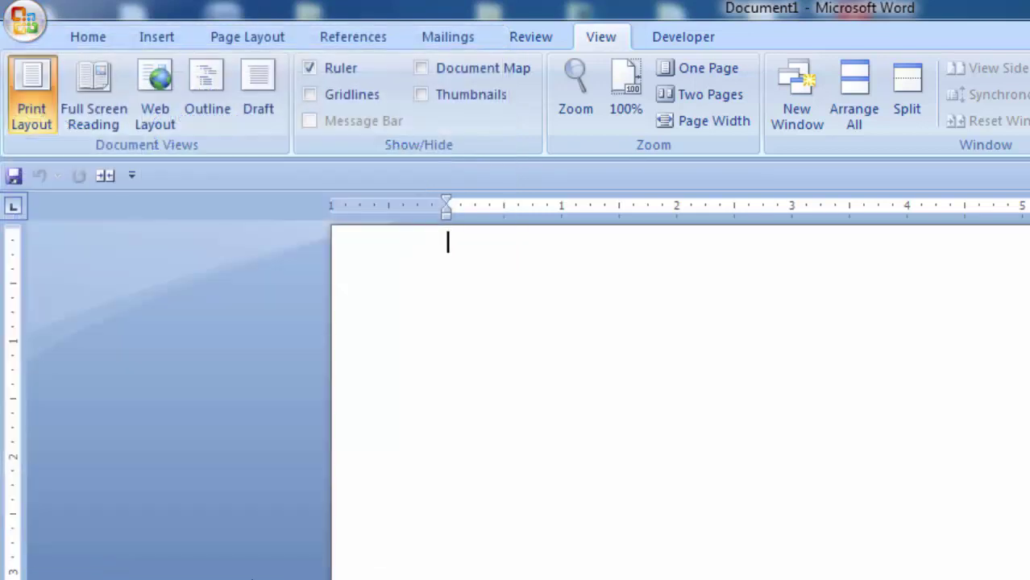
{"action": "left_click", "coordinate": [59, 46]}
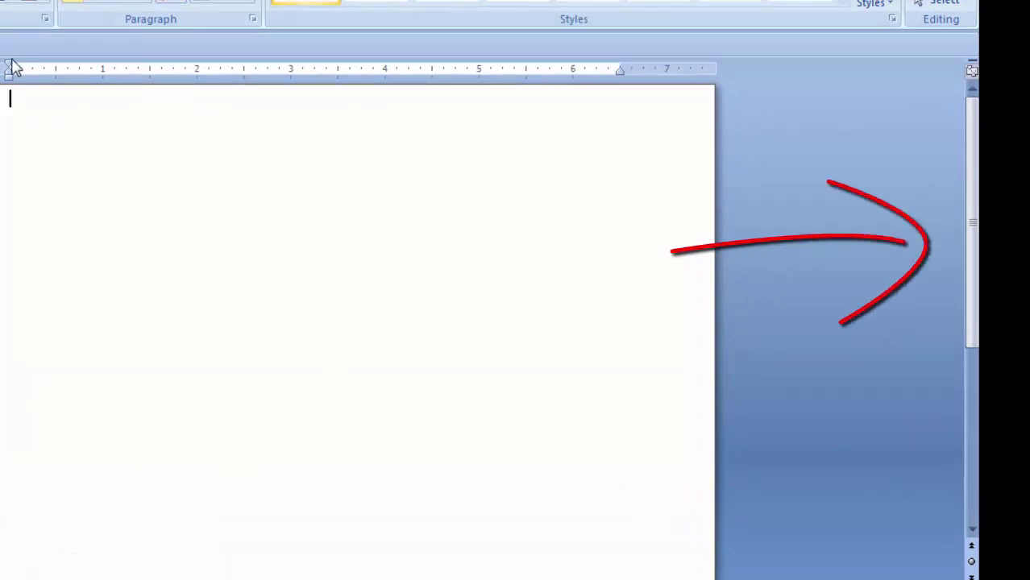
{"action": "key", "text": "alt+n"}
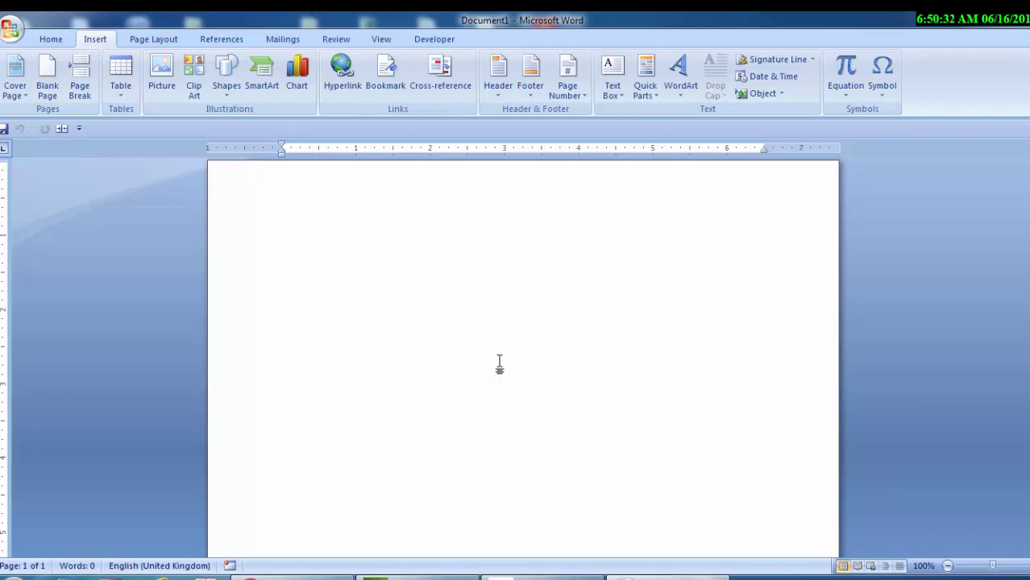
Pick Kruti Dev 010, type 'vkt' to produce आज, and select the word
{"action": "left_click", "coordinate": [50, 38]}
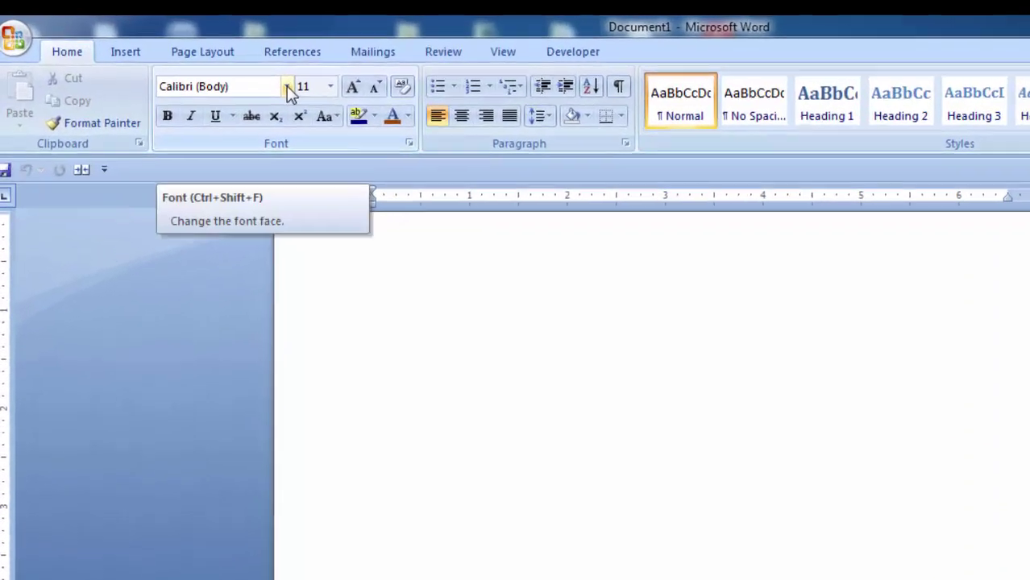
{"action": "left_click", "coordinate": [222, 67]}
{"action": "left_click", "coordinate": [259, 195]}
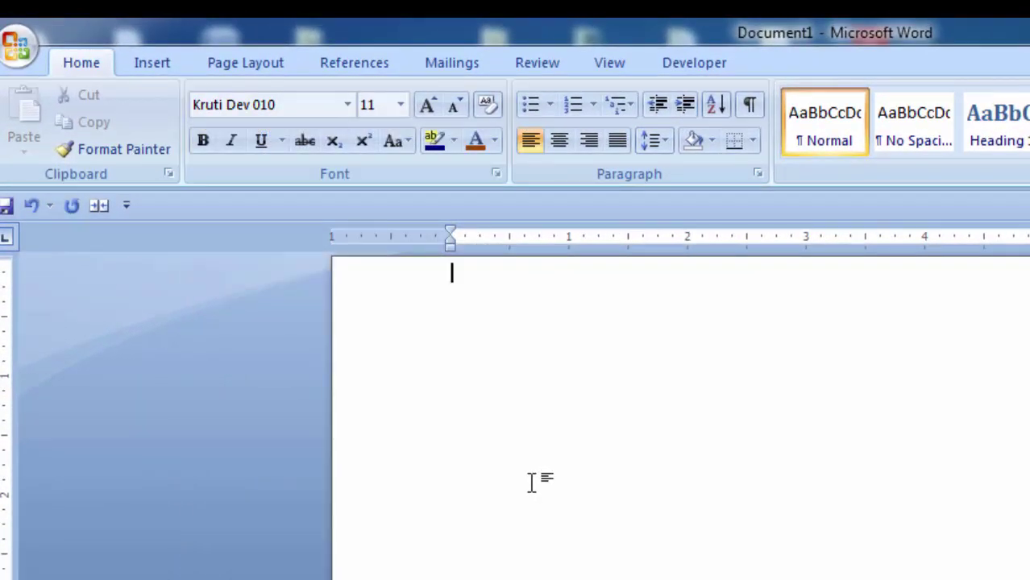
{"action": "type", "text": "vk"}
{"action": "type", "text": "t"}
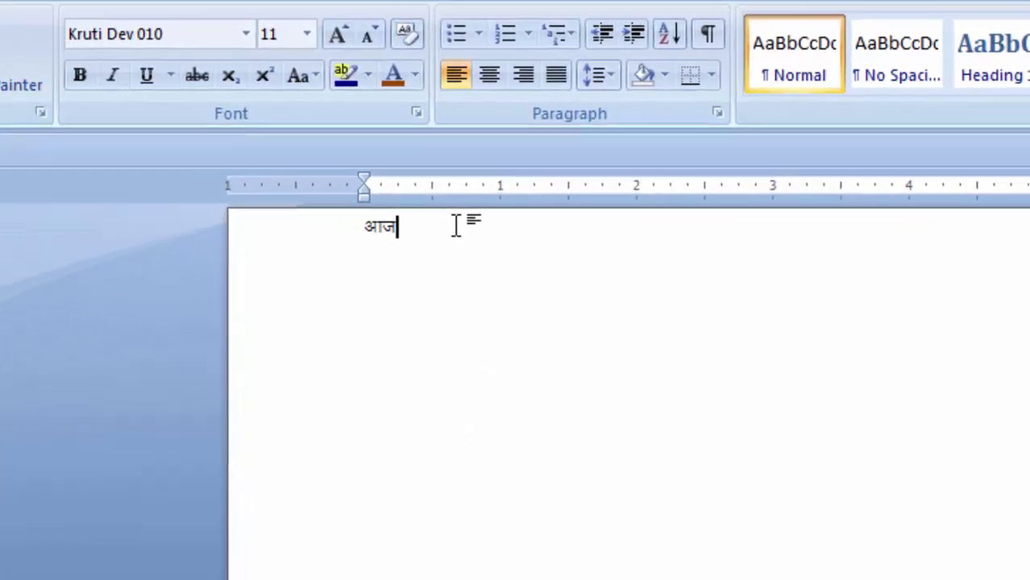
{"action": "left_click_drag", "start_coordinate": [529, 272], "coordinate": [322, 266]}
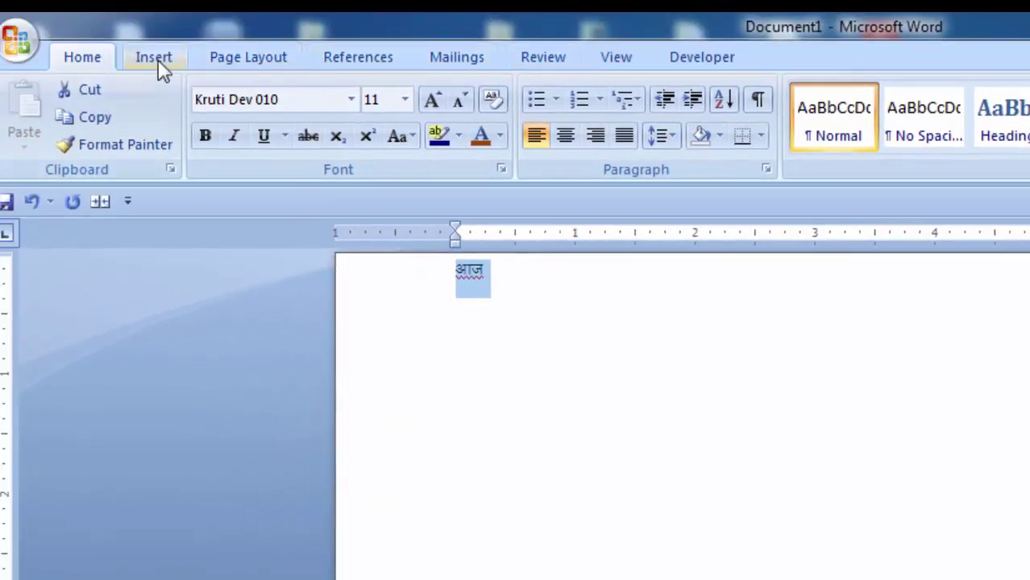
Apply a Dropped drop cap from the Insert tab to the selected आज
{"action": "left_click", "coordinate": [155, 60]}
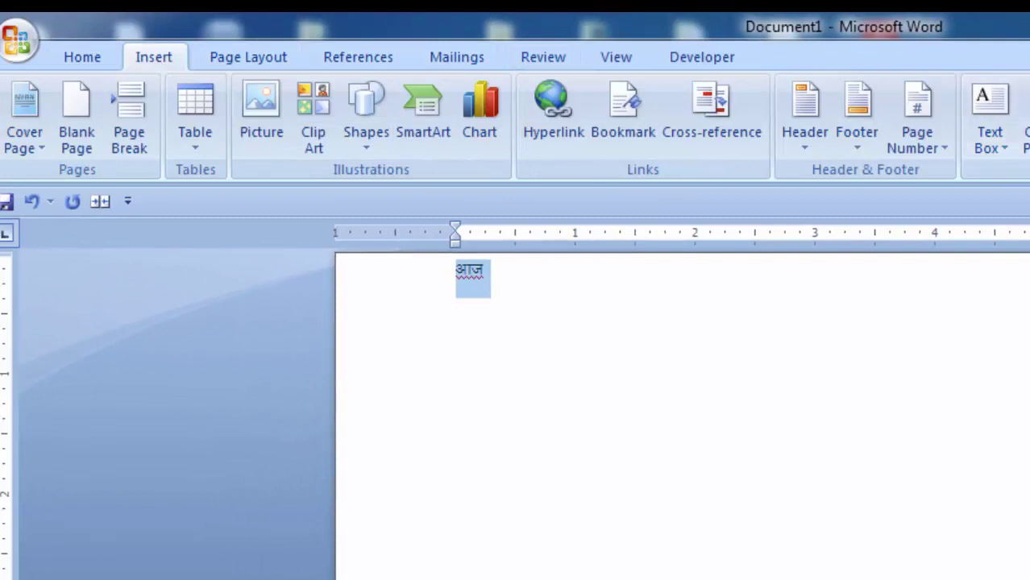
{"action": "left_click", "coordinate": [659, 398]}
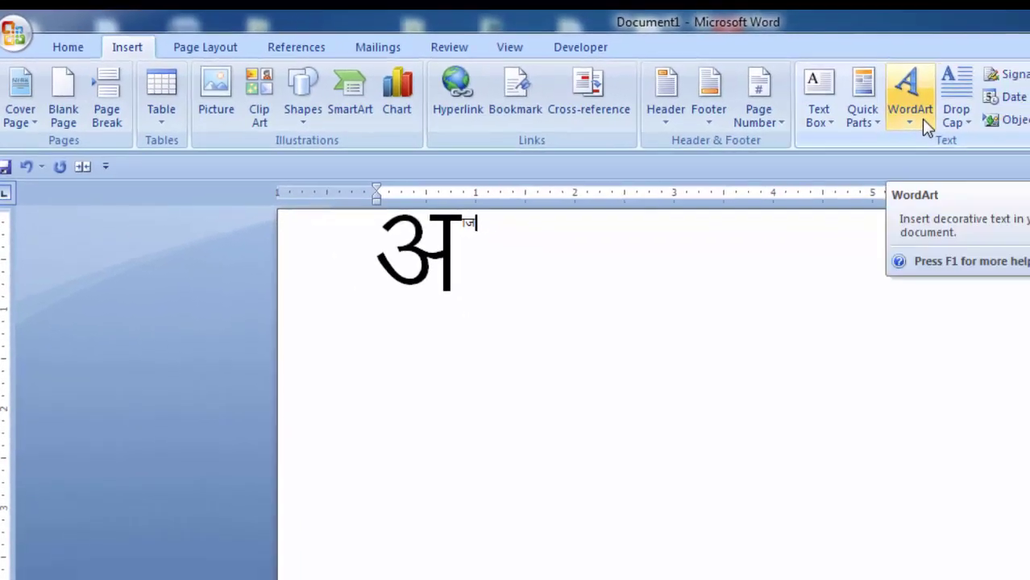
{"action": "left_click", "coordinate": [661, 71]}
{"action": "left_click", "coordinate": [535, 232]}
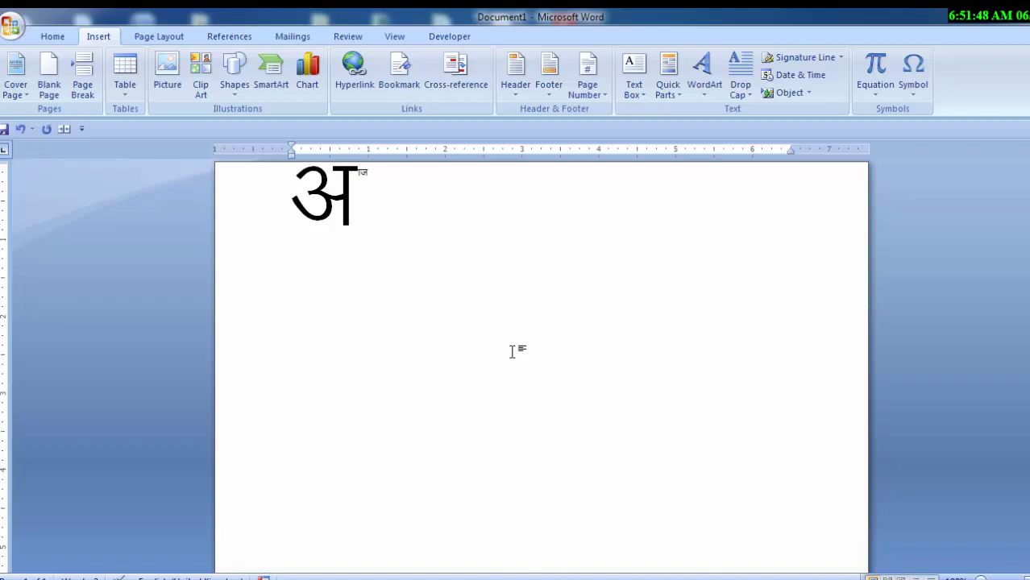
Insert a hyperlink to Database15.accdb through the Ctrl+K Insert Hyperlink dialog
{"action": "key", "text": "ctrl+k"}
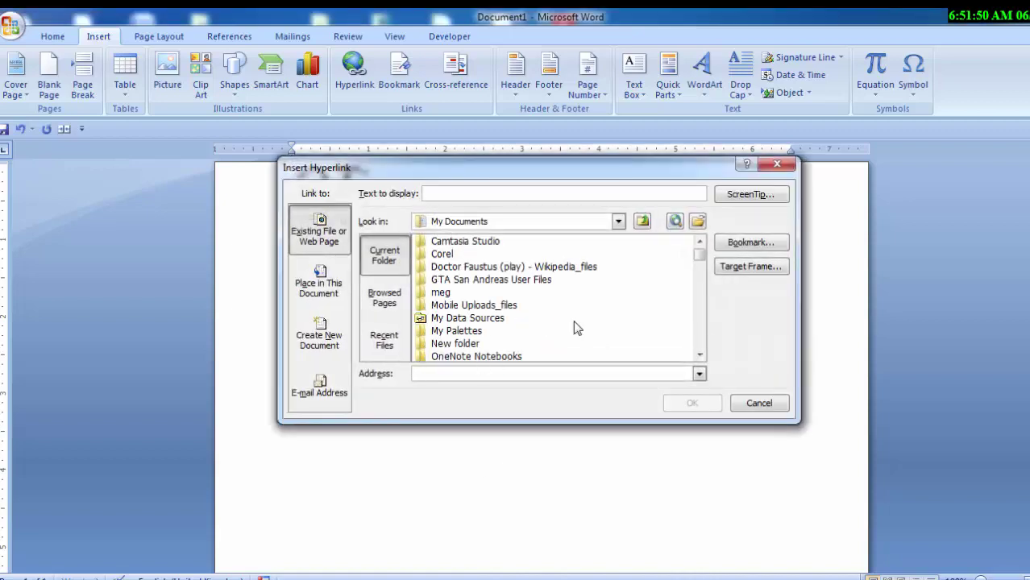
{"action": "left_click_drag", "start_coordinate": [701, 256], "coordinate": [701, 283]}
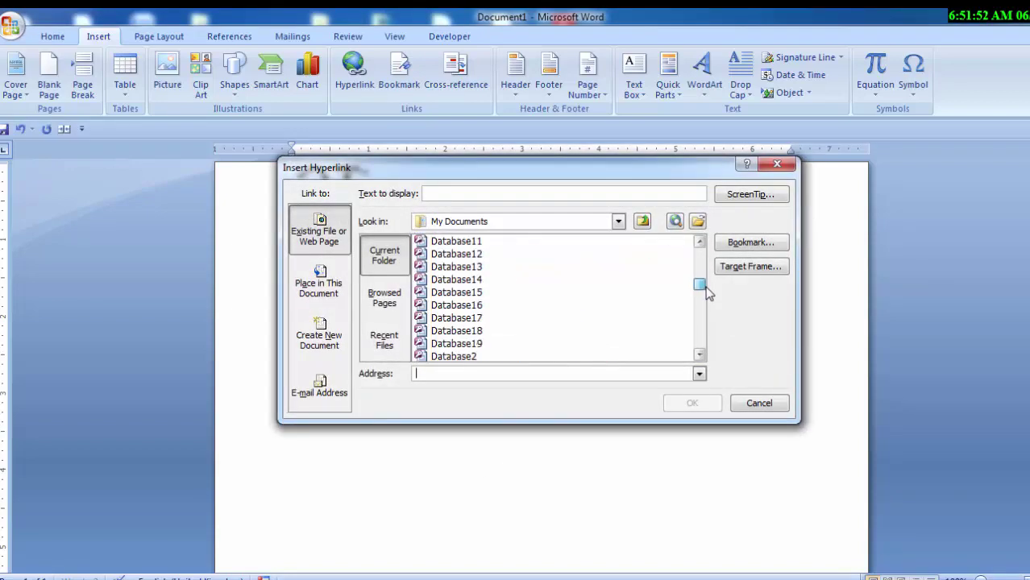
{"action": "double_click", "coordinate": [446, 294]}
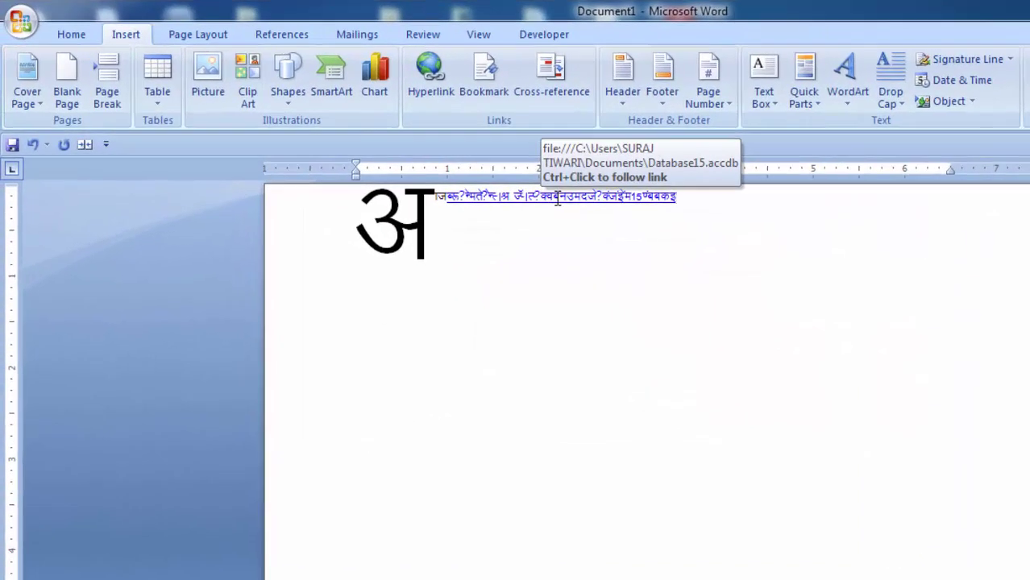
Undo and backspace away the inserted link text after the drop cap
{"action": "key", "text": "ctrl+z"}
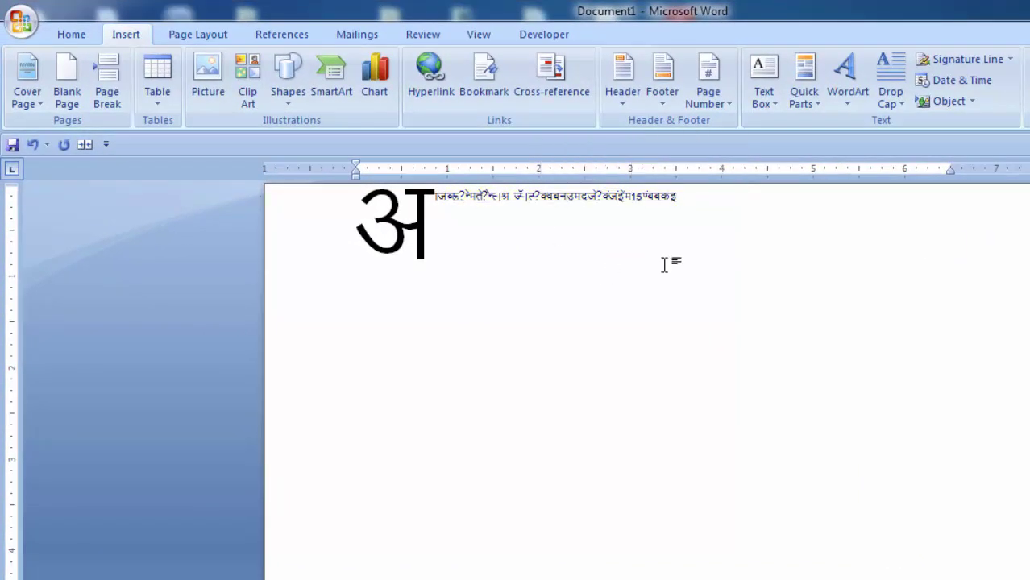
{"action": "key", "text": "BackSpace"}
{"action": "key", "text": "BackSpace"}
{"action": "key", "text": "BackSpace"}
{"action": "key", "text": "BackSpace"}
{"action": "key", "text": "BackSpace"}
{"action": "key", "text": "BackSpace"}
{"action": "key", "text": "BackSpace"}
{"action": "key", "text": "BackSpace"}
{"action": "key", "text": "BackSpace"}
{"action": "key", "text": "BackSpace"}
{"action": "key", "text": "BackSpace"}
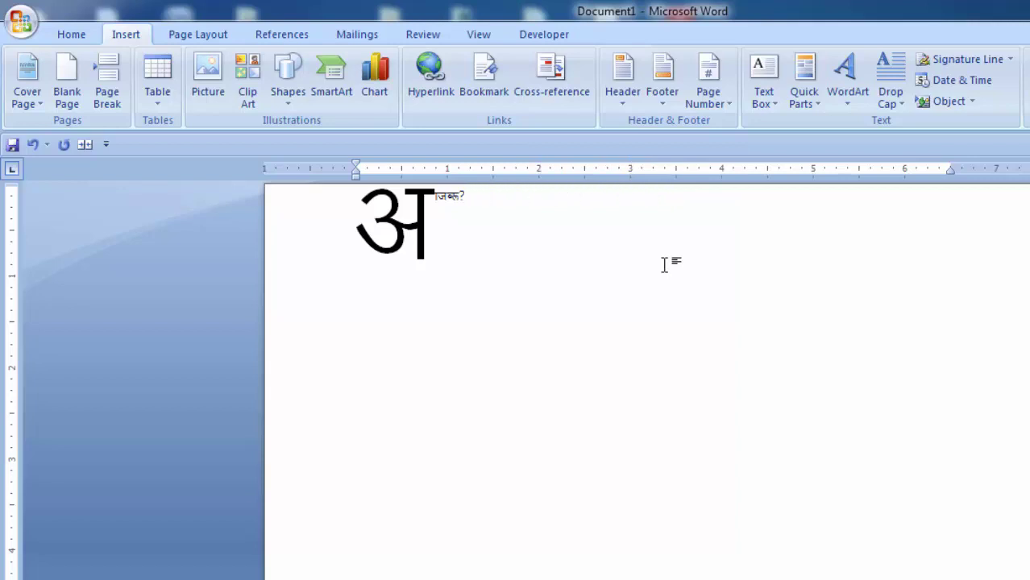
{"action": "key", "text": "BackSpace"}
{"action": "key", "text": "BackSpace"}
{"action": "key", "text": "BackSpace"}
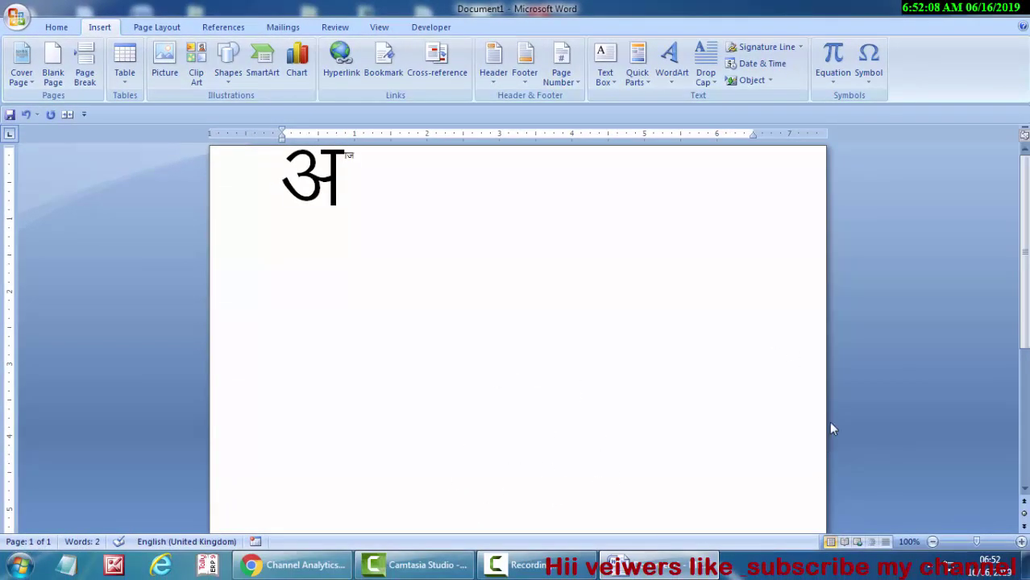
Browse the Mailings tab, select and deselect the drop-cap अ, then view the Review tab
{"action": "left_click", "coordinate": [282, 28]}
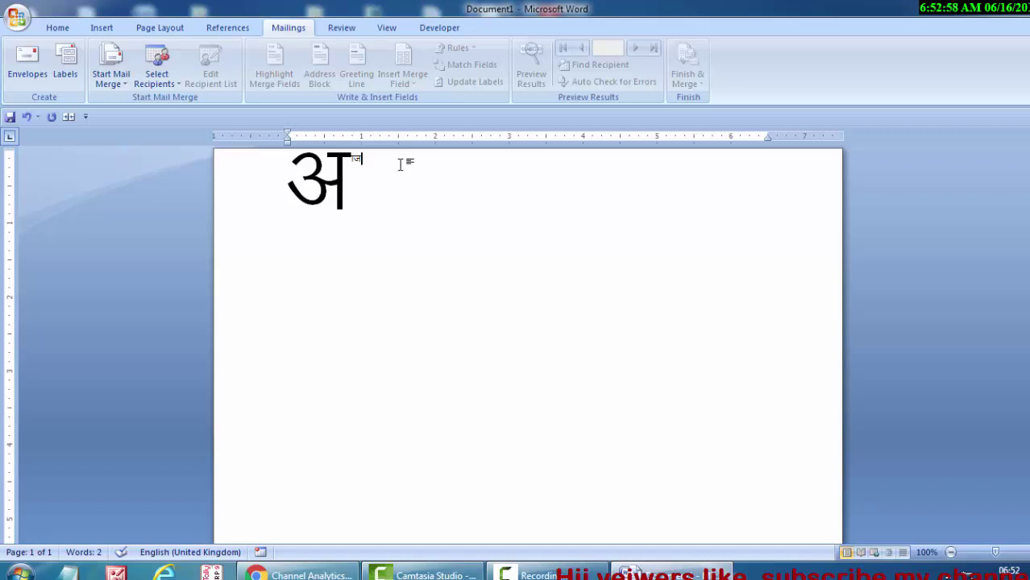
{"action": "left_click_drag", "start_coordinate": [358, 162], "coordinate": [288, 182]}
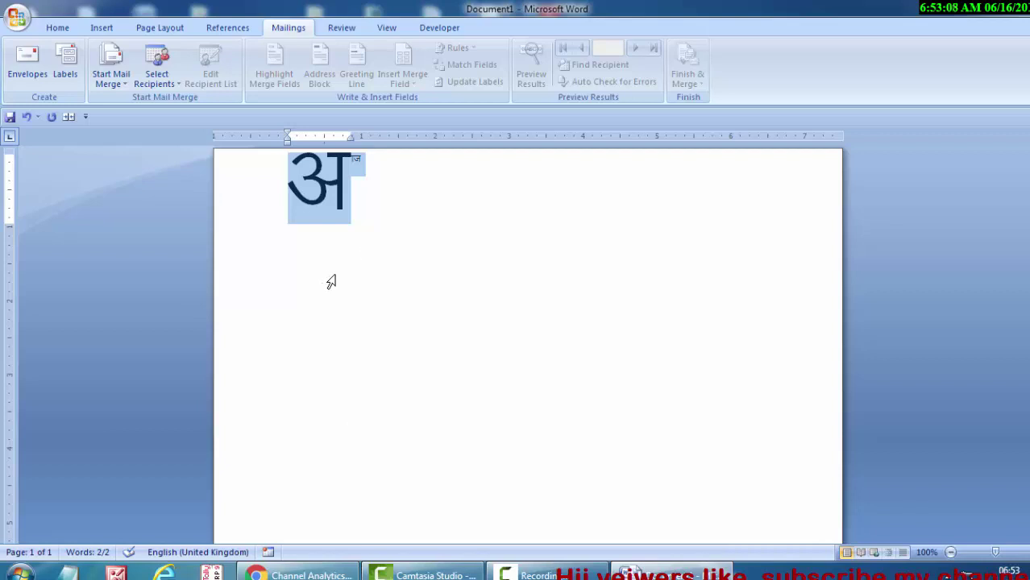
{"action": "left_click", "coordinate": [379, 196]}
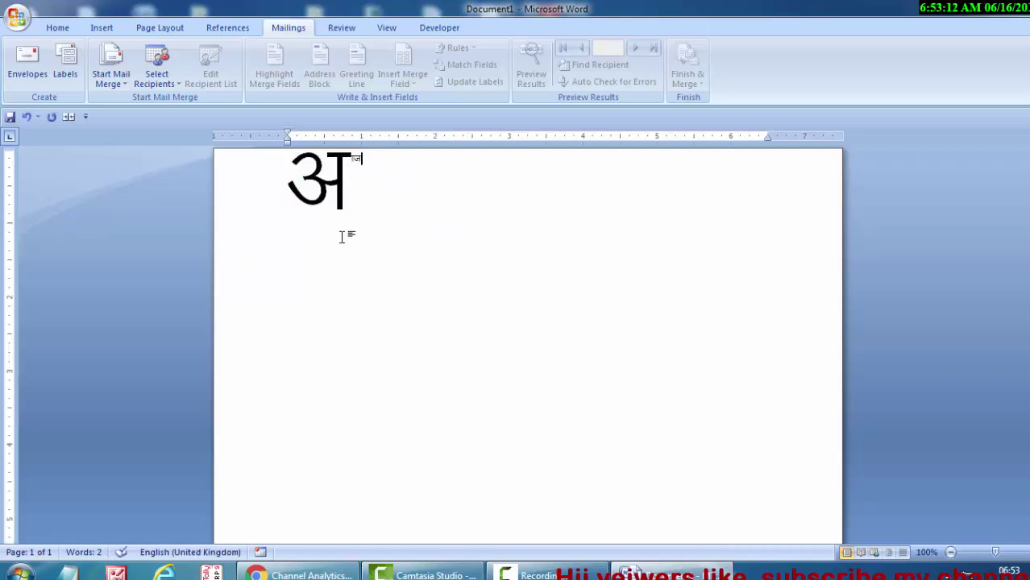
{"action": "left_click", "coordinate": [345, 30]}
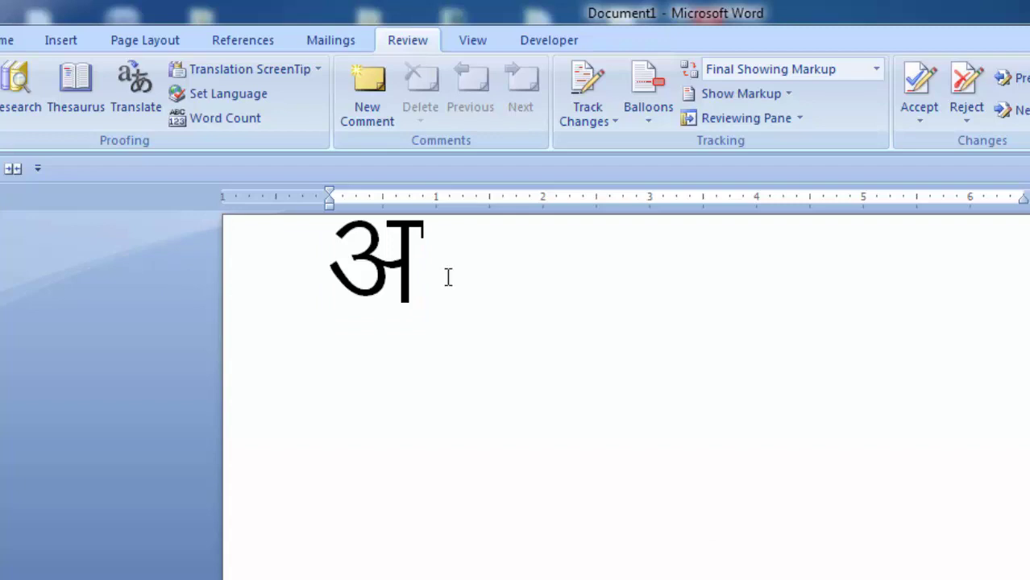
Delete the drop-cap letter, switch to Calibri (Body), and generate sample paragraphs with =rand()
{"action": "double_click", "coordinate": [332, 265]}
{"action": "key", "text": "Delete"}
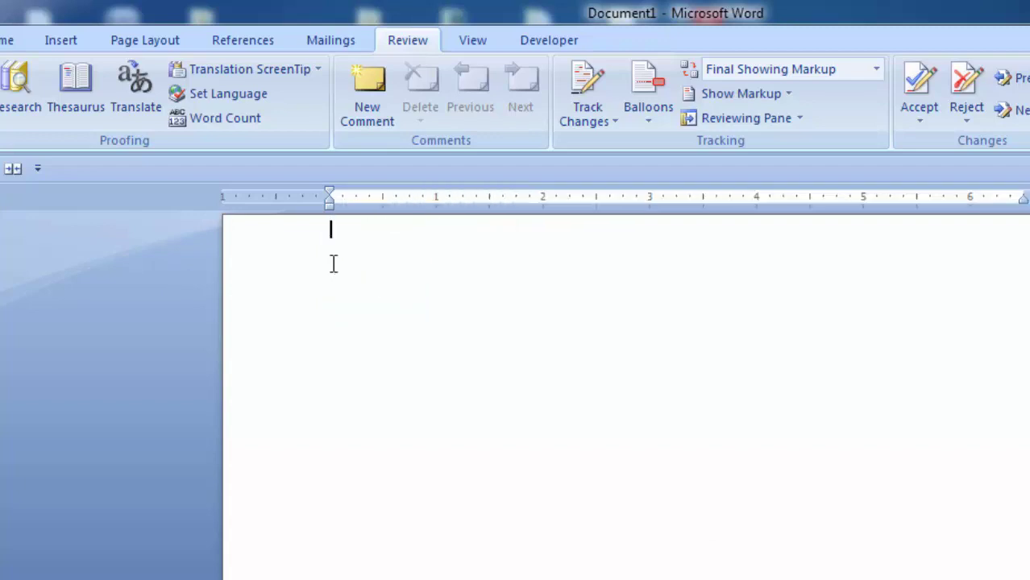
{"action": "left_click", "coordinate": [12, 40]}
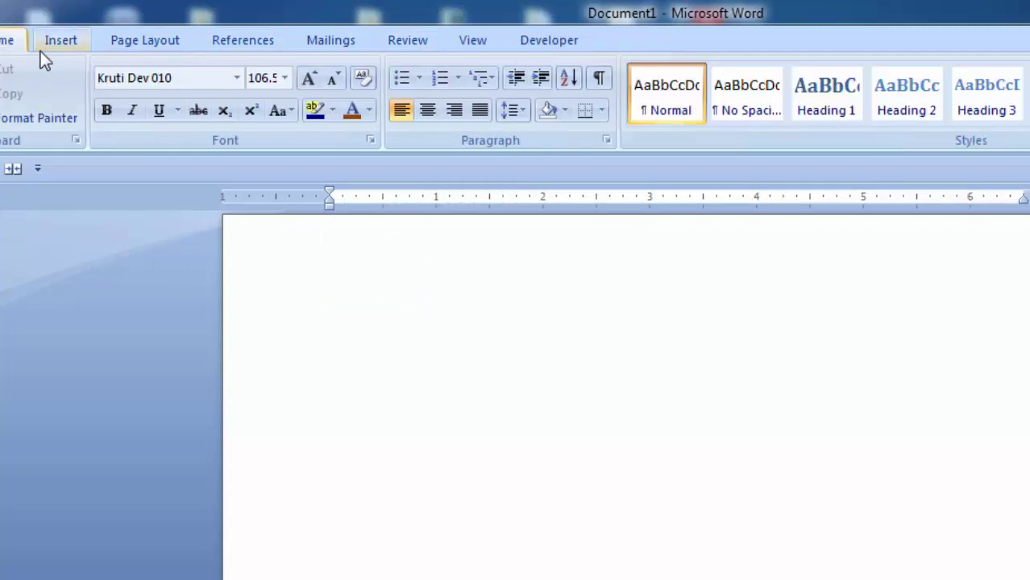
{"action": "left_click", "coordinate": [237, 84]}
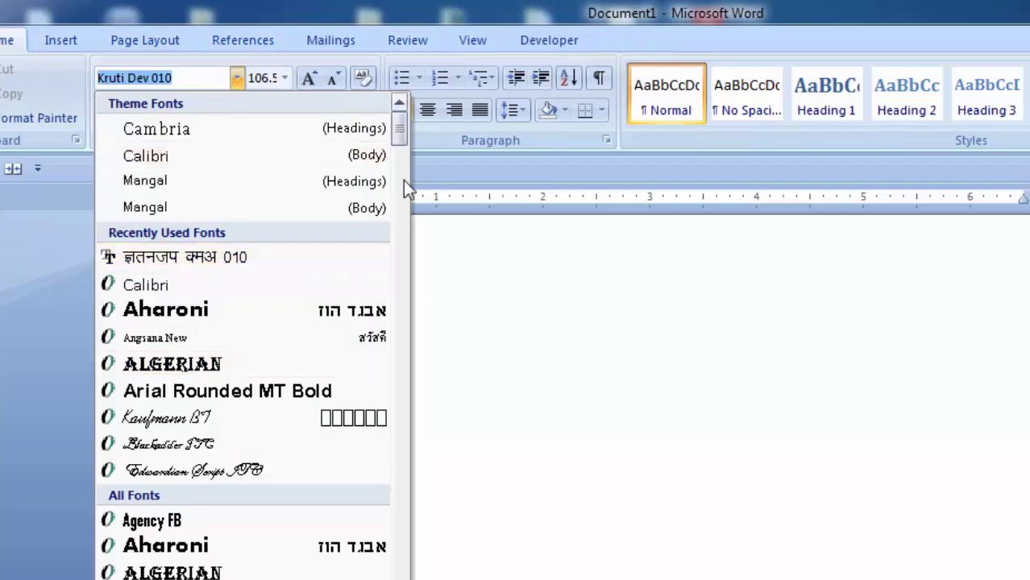
{"action": "left_click", "coordinate": [199, 154]}
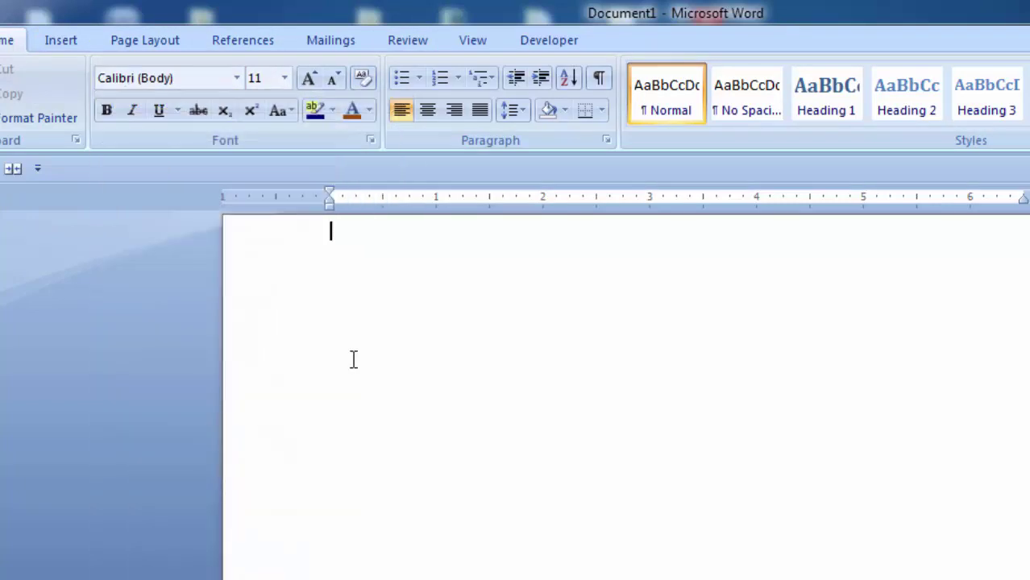
{"action": "type", "text": "=rand"}
{"action": "type", "text": "("}
{"action": "key", "text": "Return"}
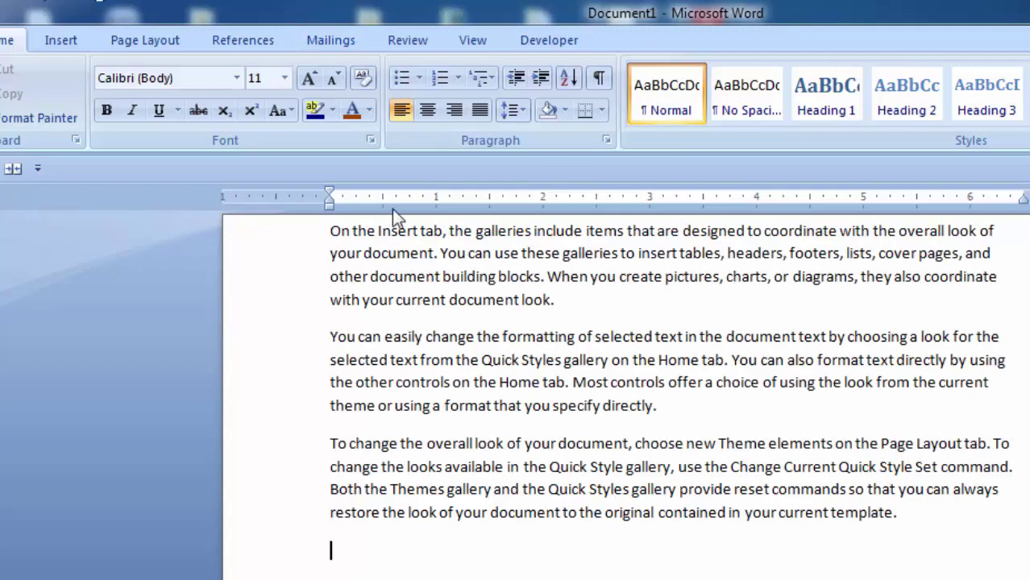
Change 'Insert' to 'Insirt' in the first line and run the spelling check on it
{"action": "left_click", "coordinate": [408, 232]}
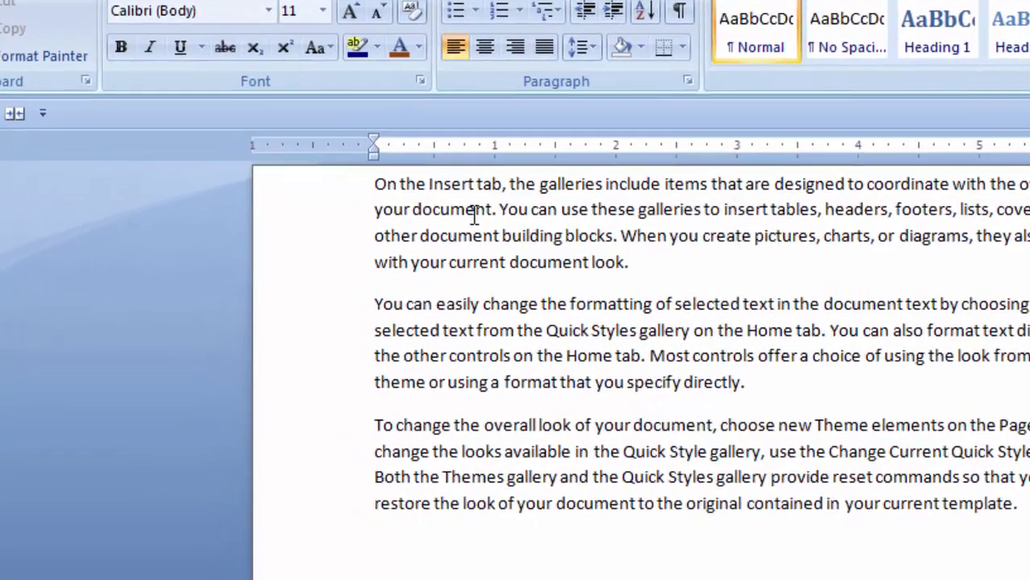
{"action": "key", "text": "BackSpace"}
{"action": "type", "text": "i"}
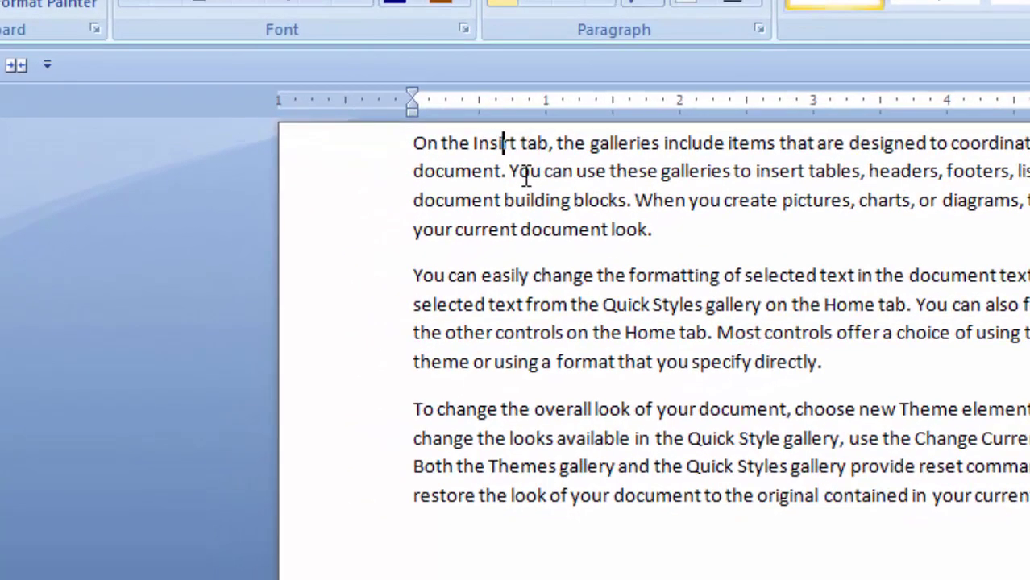
{"action": "left_click_drag", "start_coordinate": [516, 142], "coordinate": [476, 142]}
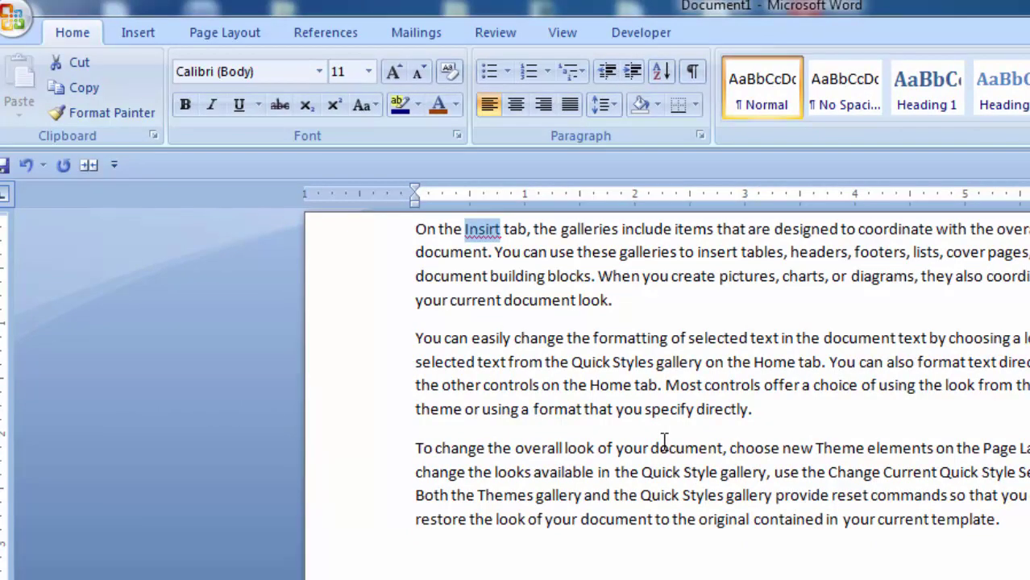
{"action": "key", "text": "F7"}
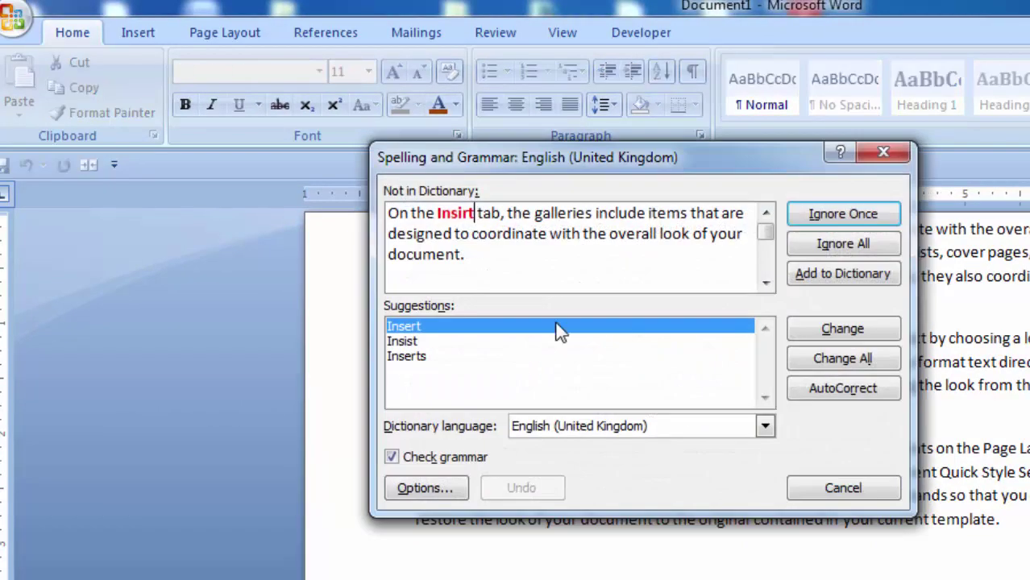
{"action": "left_click_drag", "start_coordinate": [567, 156], "coordinate": [812, 59]}
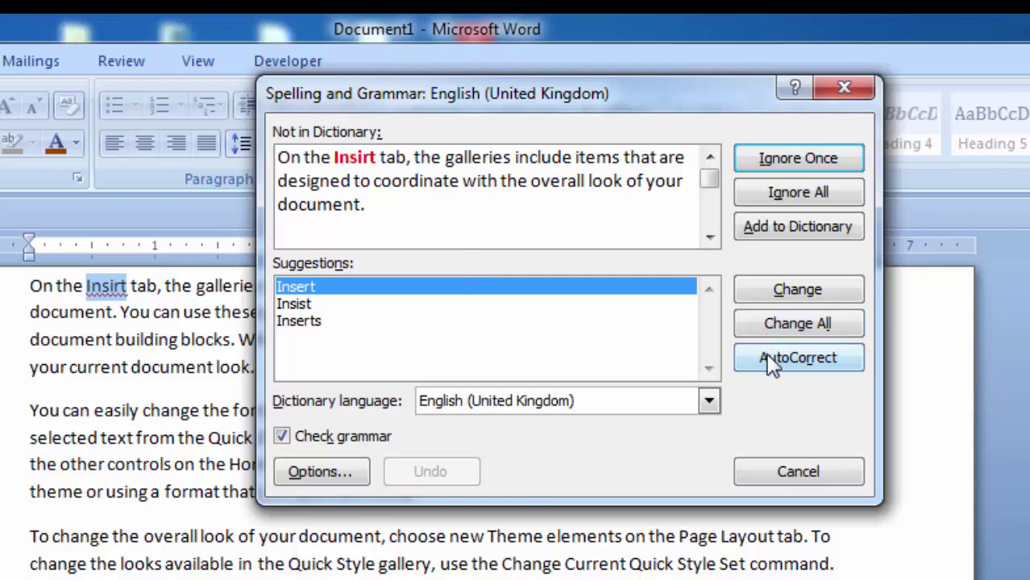
Add the word to AutoCorrect and finish the spelling check
{"action": "left_click", "coordinate": [773, 364]}
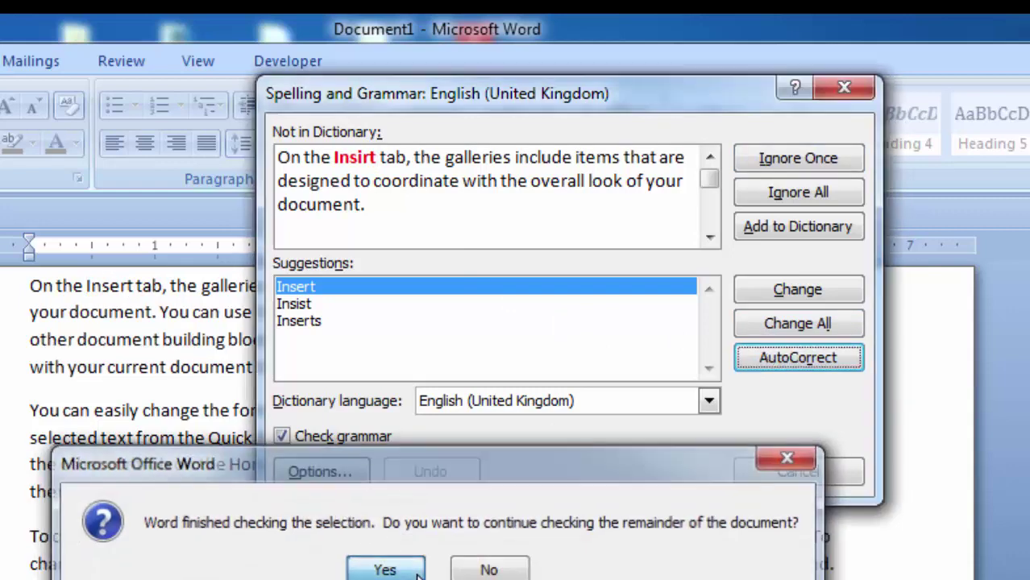
{"action": "left_click", "coordinate": [418, 573]}
{"action": "left_click", "coordinate": [418, 570]}
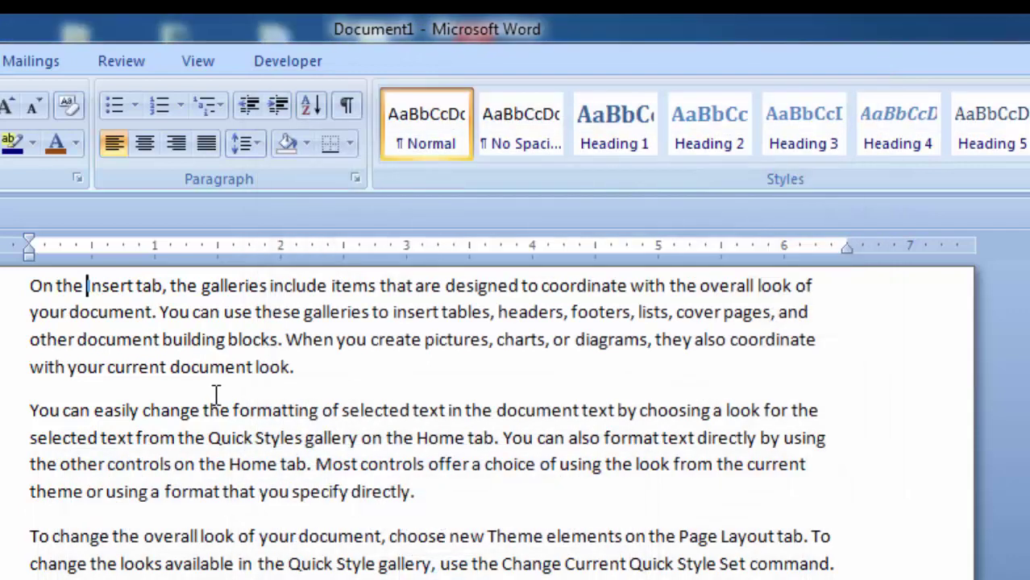
Retype the word as 'Insirt', recheck its spelling, and cancel without changing it
{"action": "left_click_drag", "start_coordinate": [132, 287], "coordinate": [86, 288]}
{"action": "left_click", "coordinate": [84, 290]}
{"action": "left_click", "coordinate": [121, 289]}
{"action": "key", "text": "Delete"}
{"action": "key", "text": "Delete"}
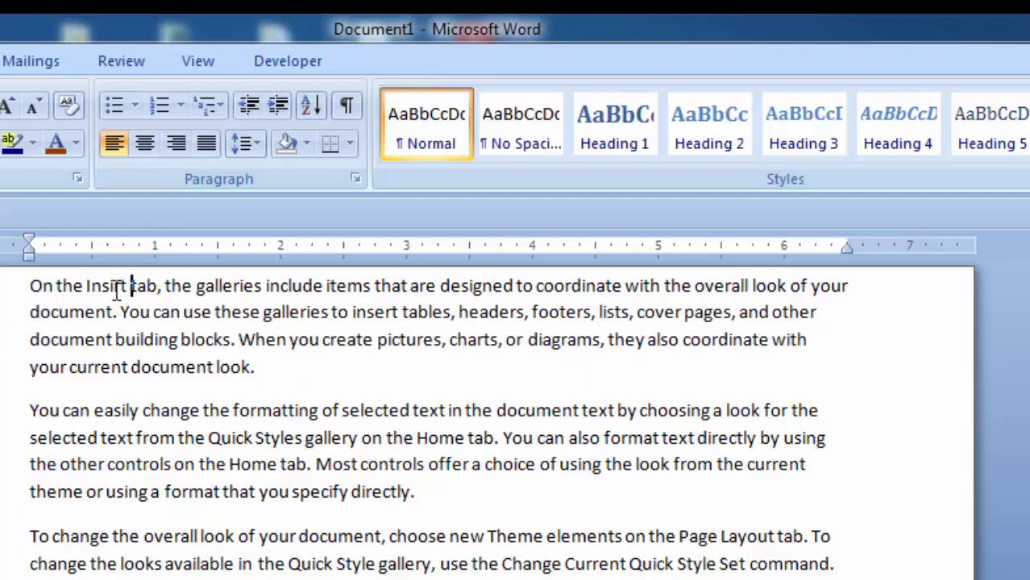
{"action": "left_click_drag", "start_coordinate": [127, 288], "coordinate": [83, 288]}
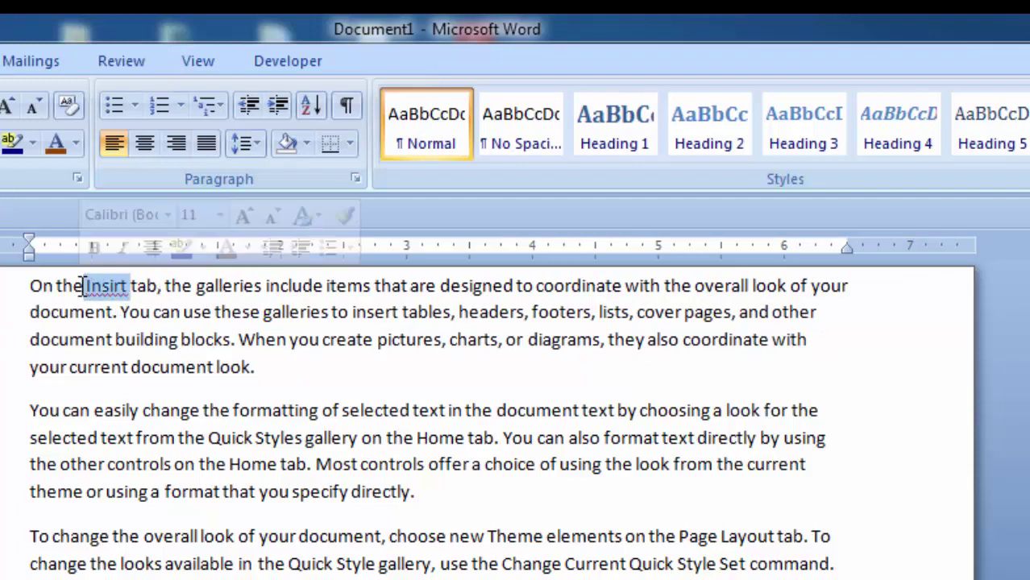
{"action": "key", "text": "F7"}
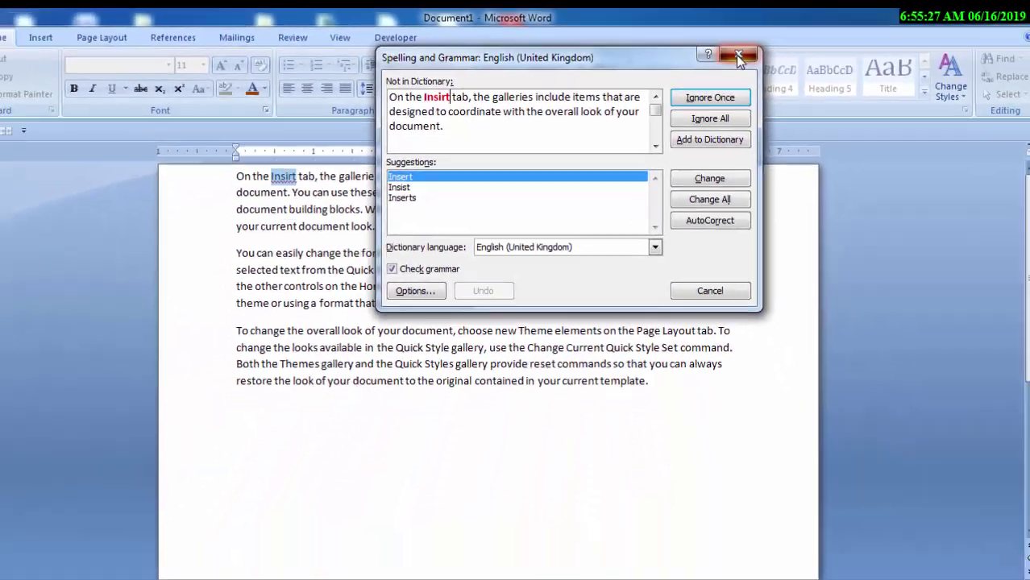
{"action": "left_click", "coordinate": [844, 87]}
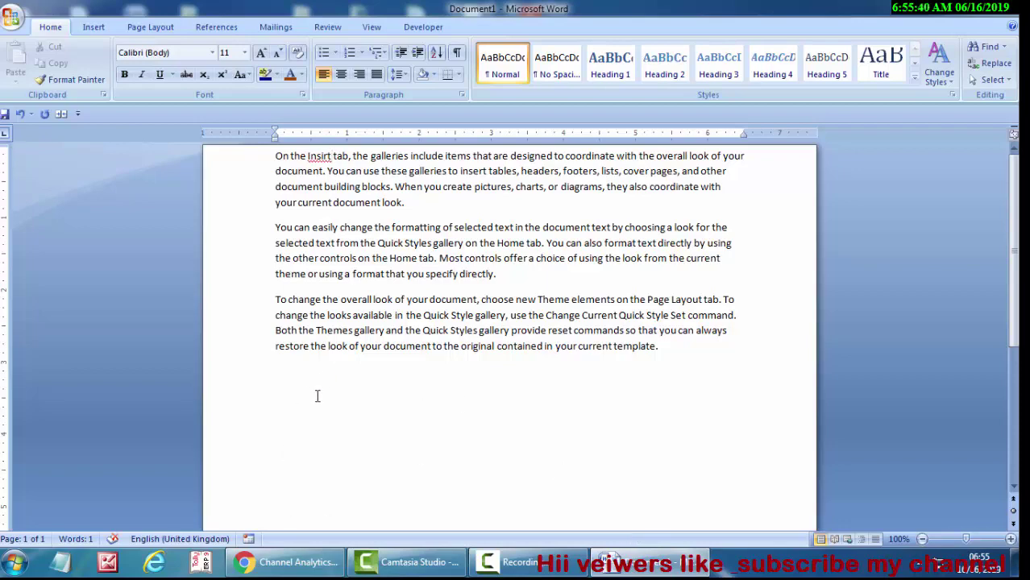
Briefly view Word Help, the References tab, and the Insert tab's Header gallery
{"action": "key", "text": "F1"}
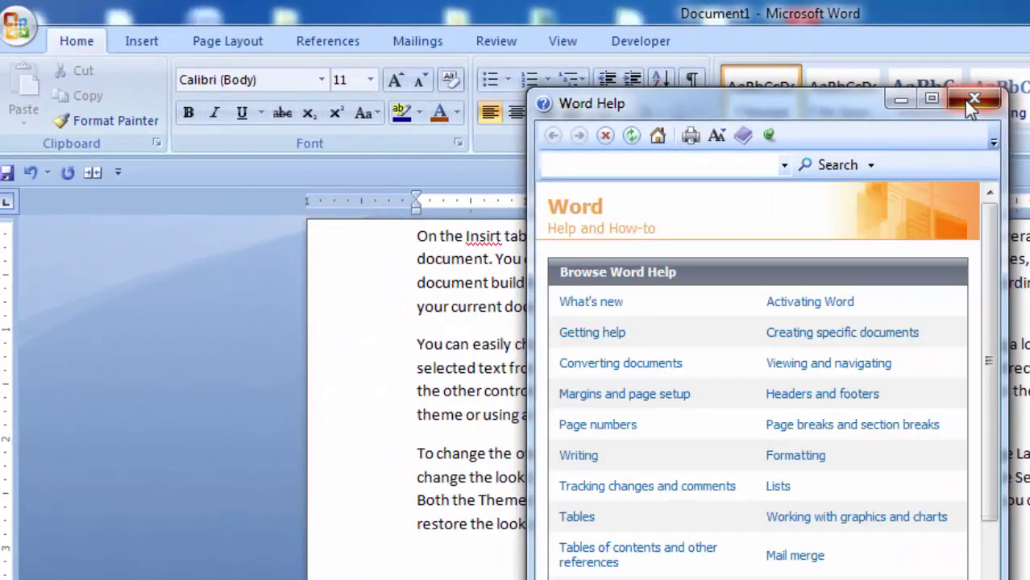
{"action": "left_click", "coordinate": [973, 103]}
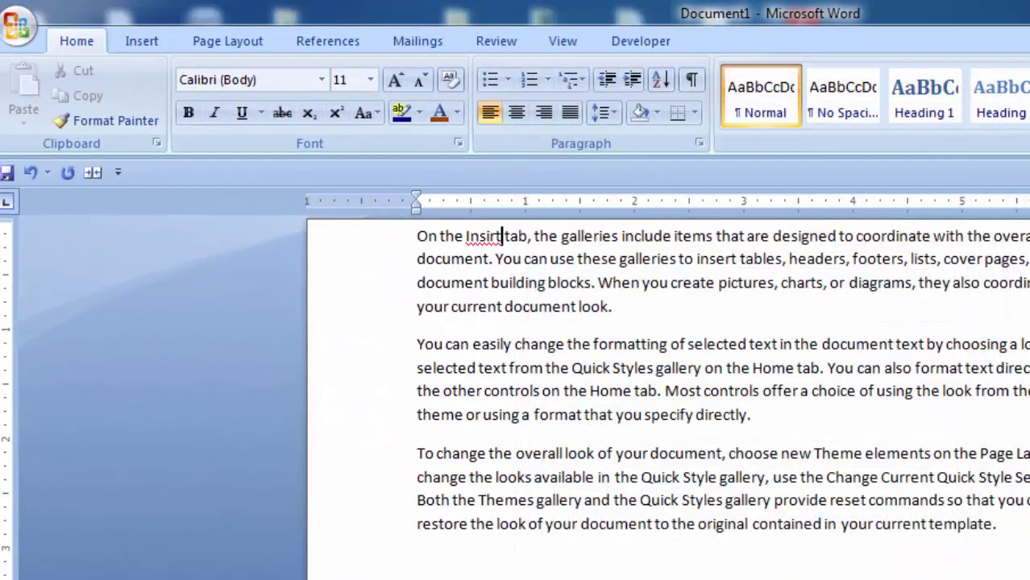
{"action": "left_click", "coordinate": [315, 40]}
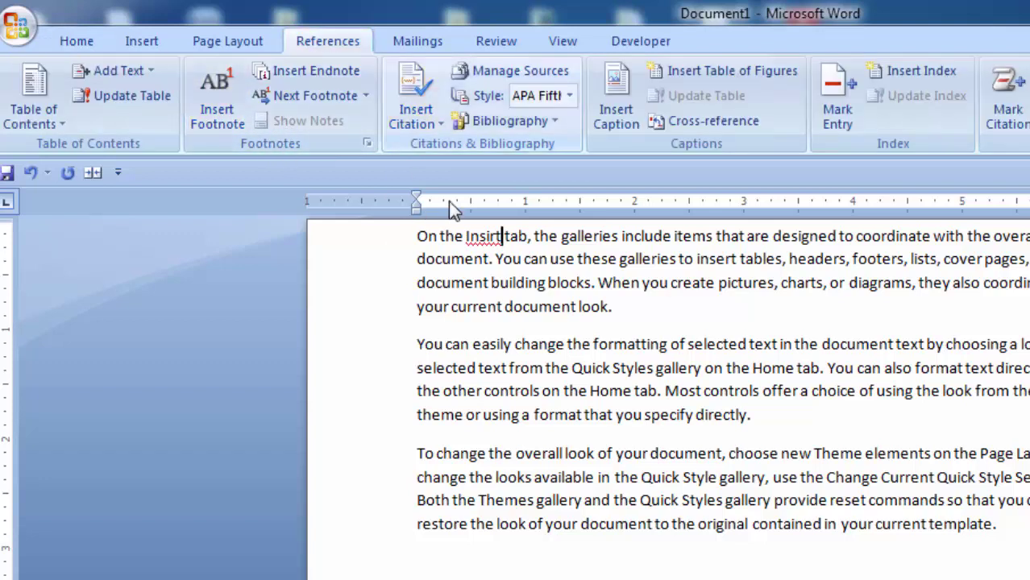
{"action": "left_click", "coordinate": [161, 43]}
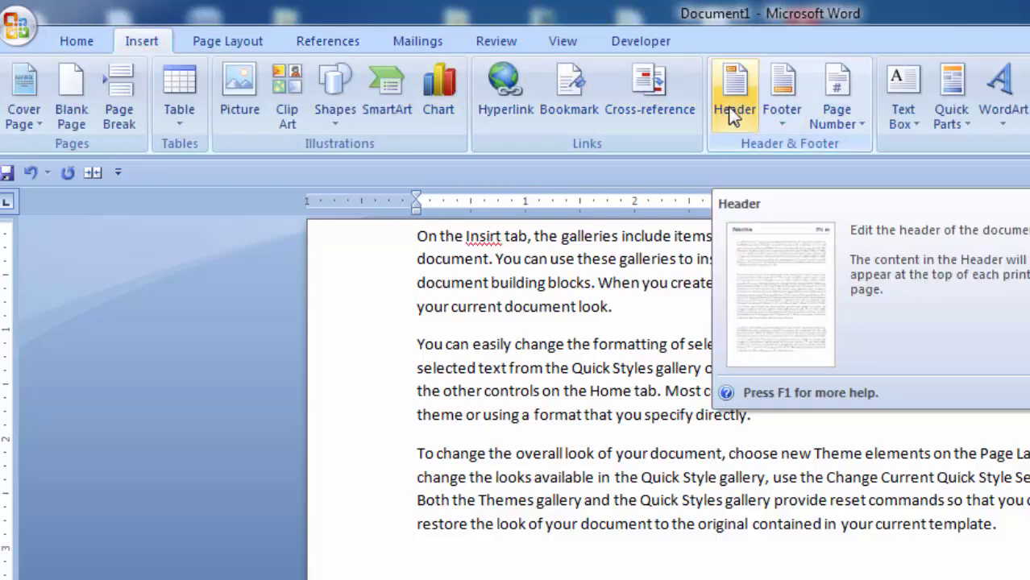
{"action": "left_click", "coordinate": [734, 113]}
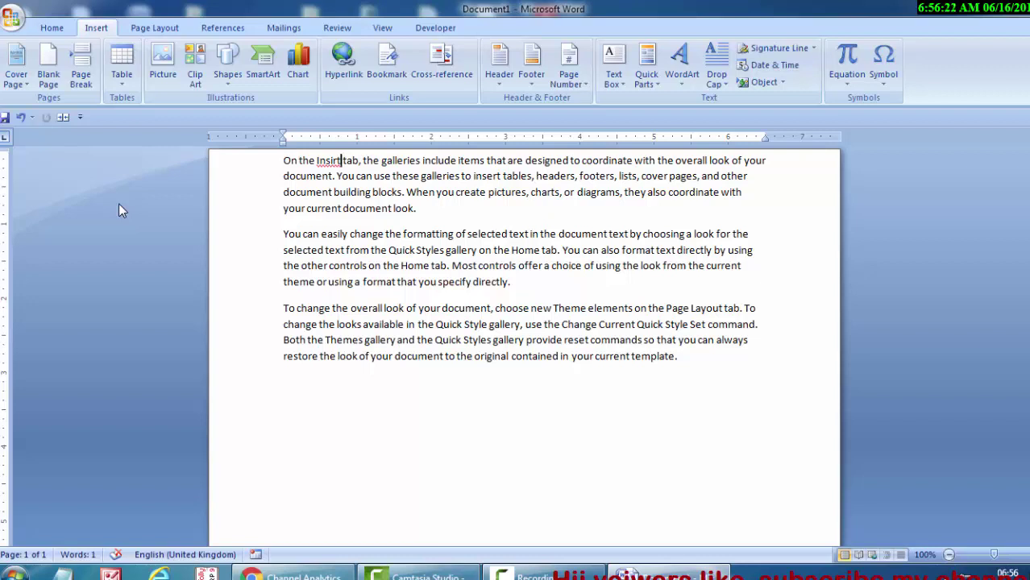
Glance at the Footer designs, place the caret at the top, and reopen the Header gallery
{"action": "left_click", "coordinate": [211, 27]}
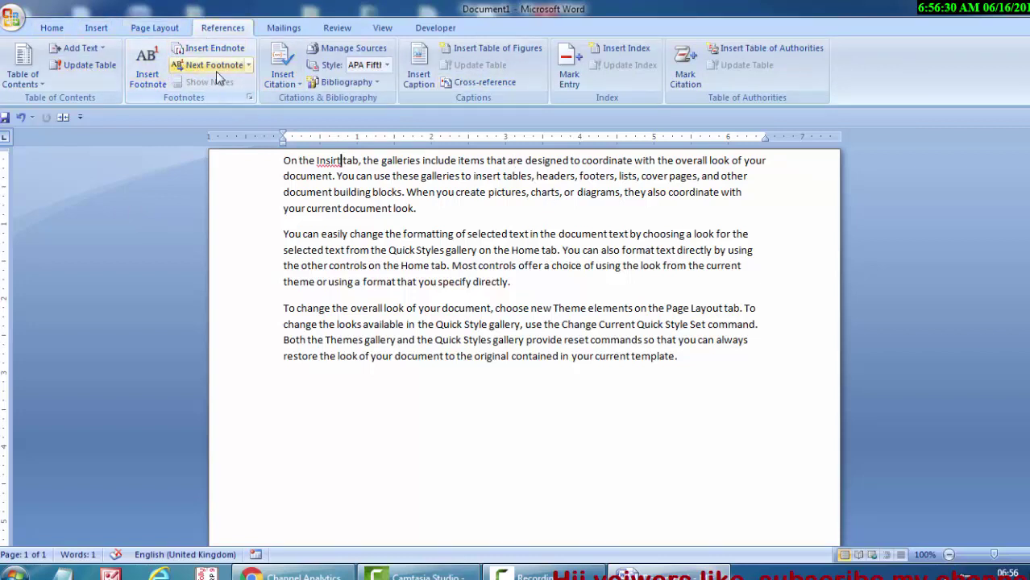
{"action": "left_click", "coordinate": [97, 30]}
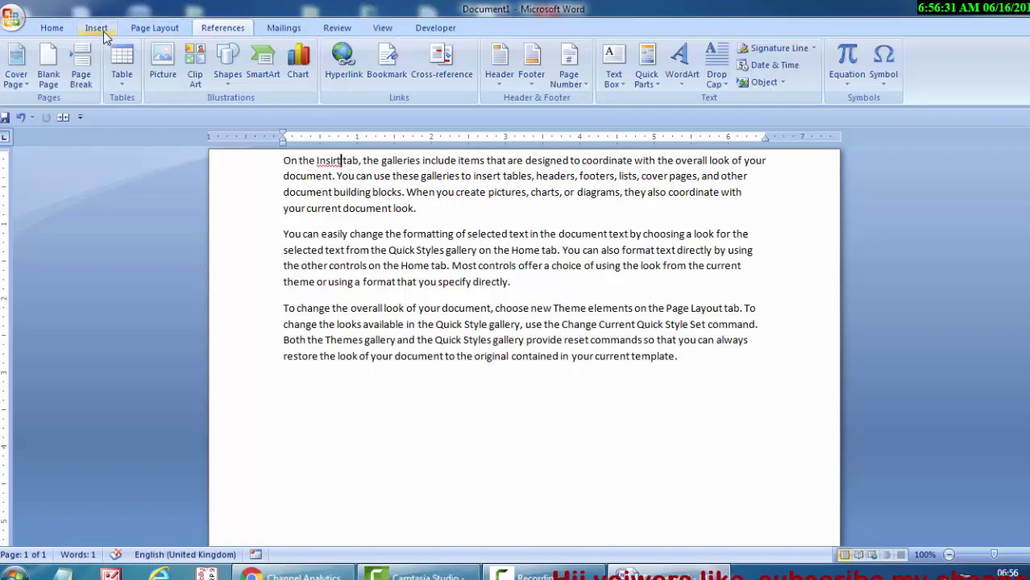
{"action": "left_click", "coordinate": [527, 79]}
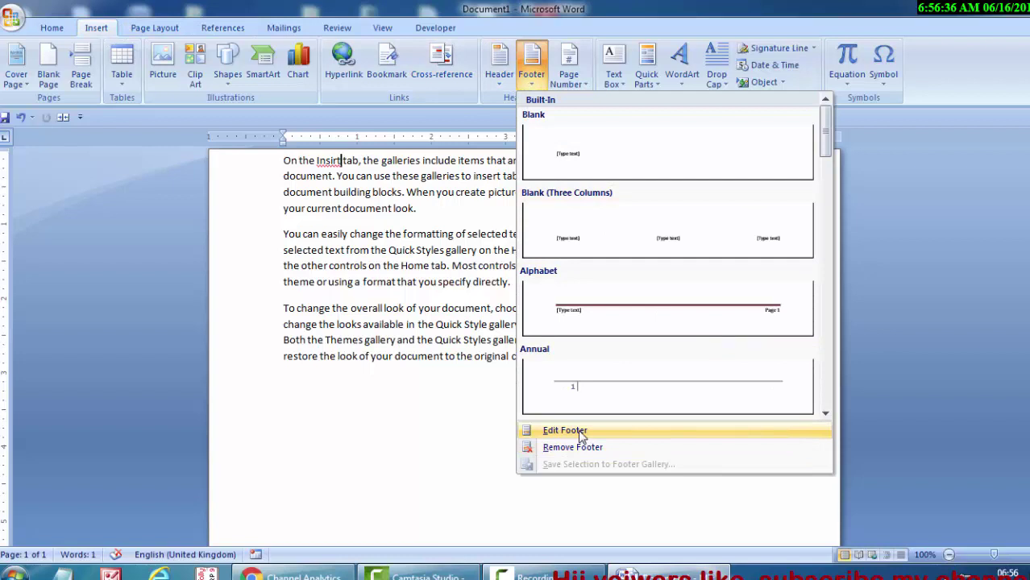
{"action": "left_click", "coordinate": [336, 331]}
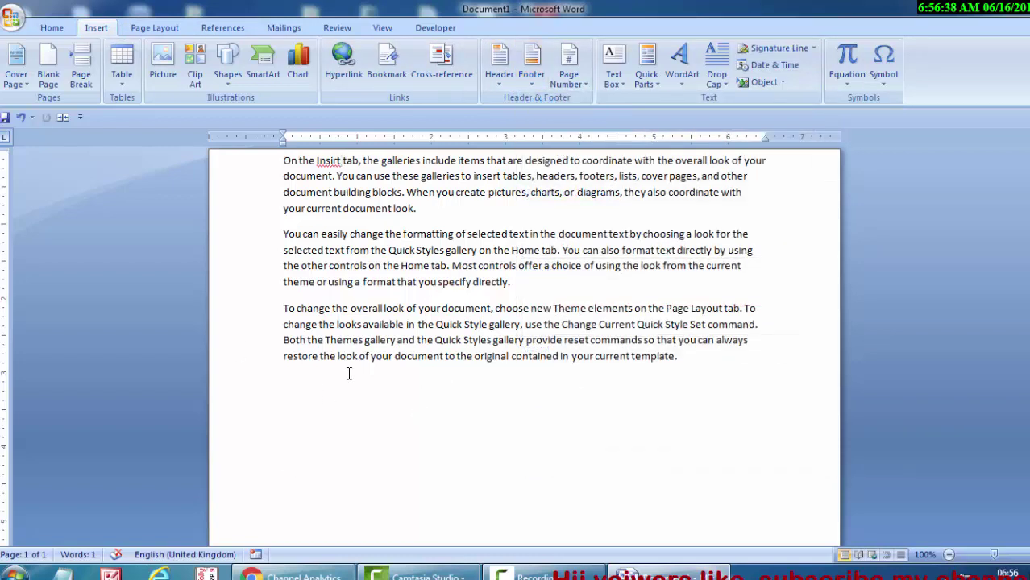
{"action": "left_click", "coordinate": [283, 158]}
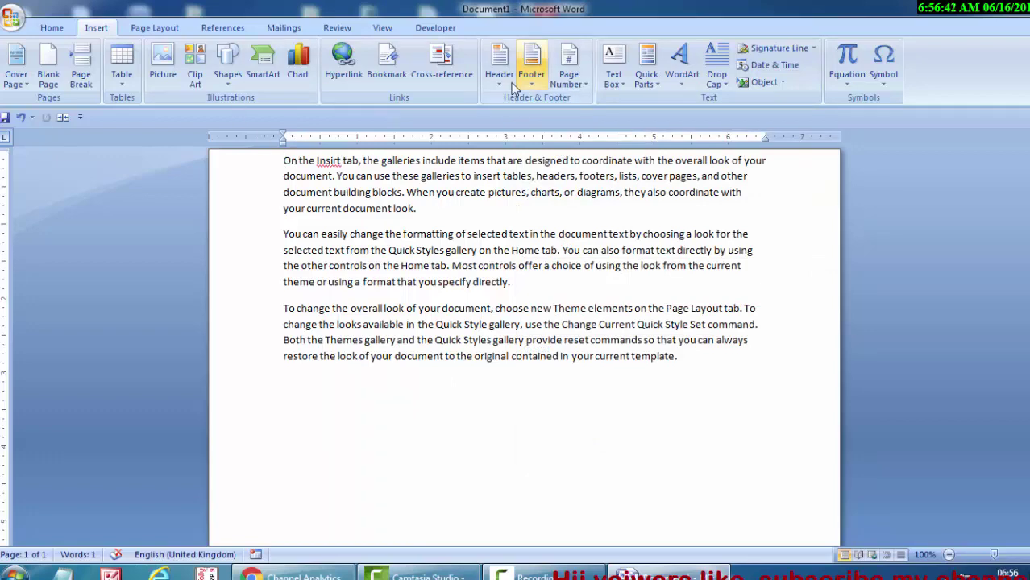
{"action": "left_click", "coordinate": [499, 65]}
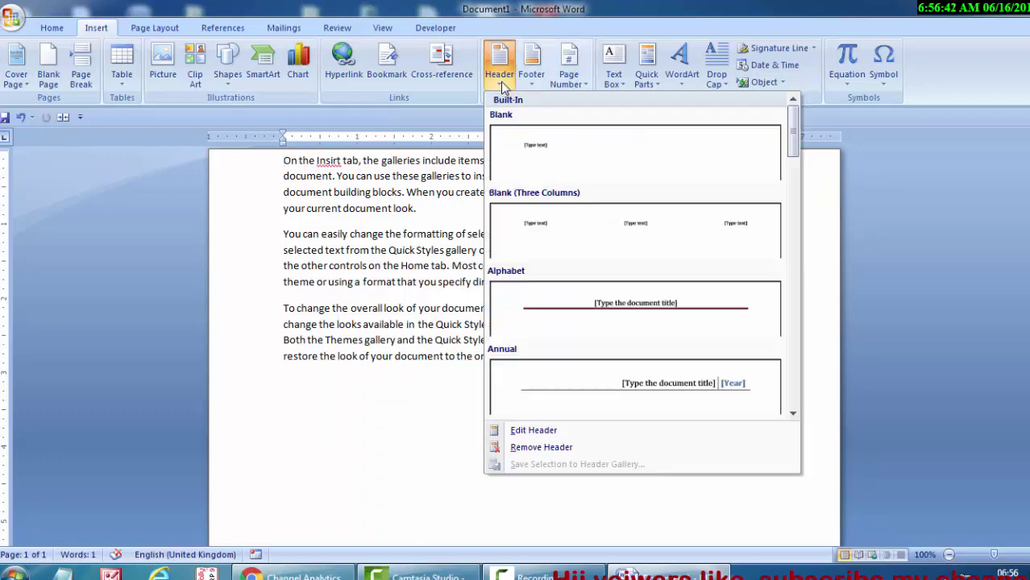
Insert the Annual header titled 'It tools & business System' with year 2019, then close it
{"action": "left_click", "coordinate": [575, 376]}
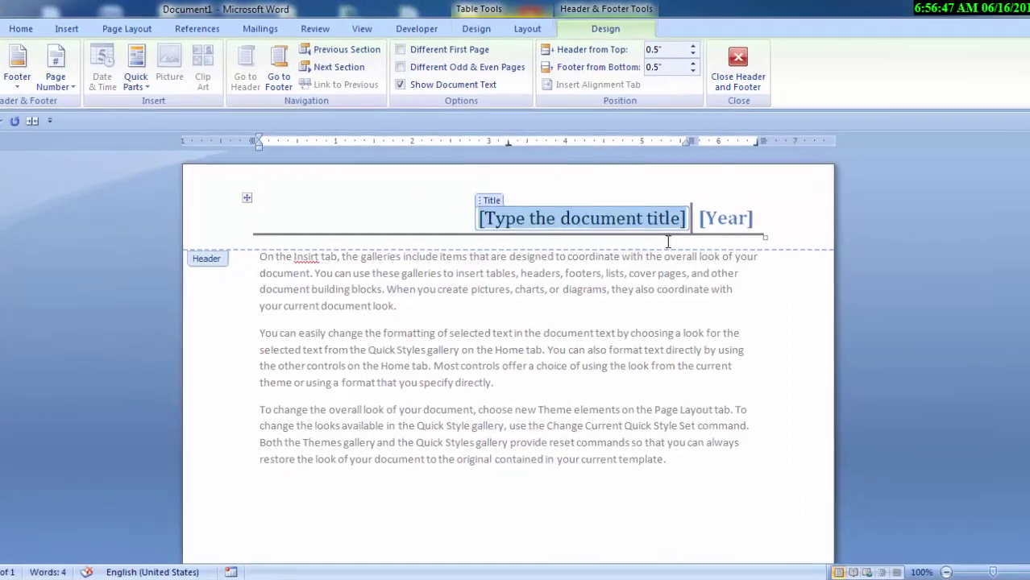
{"action": "key", "text": "Delete"}
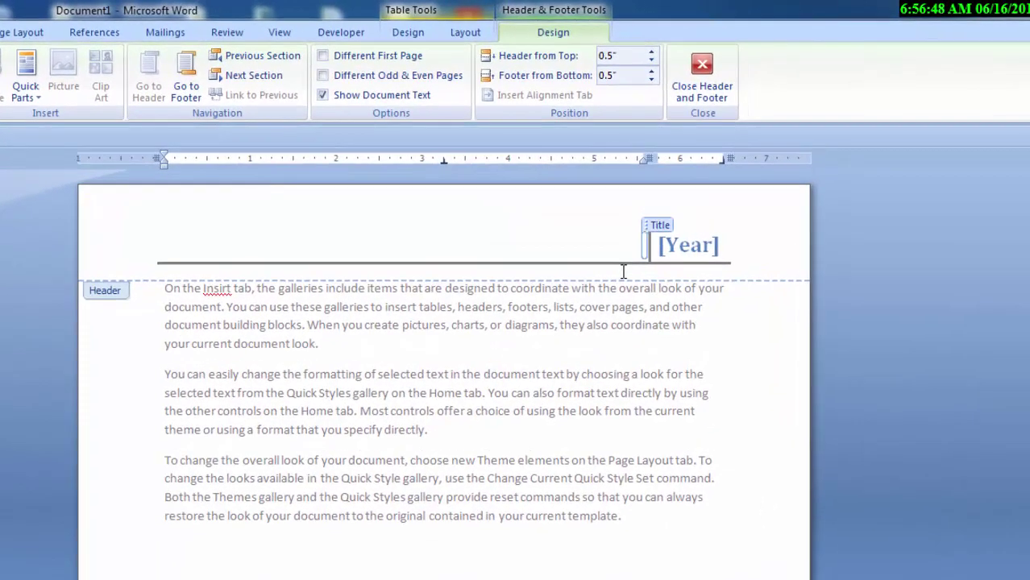
{"action": "type", "text": "It"}
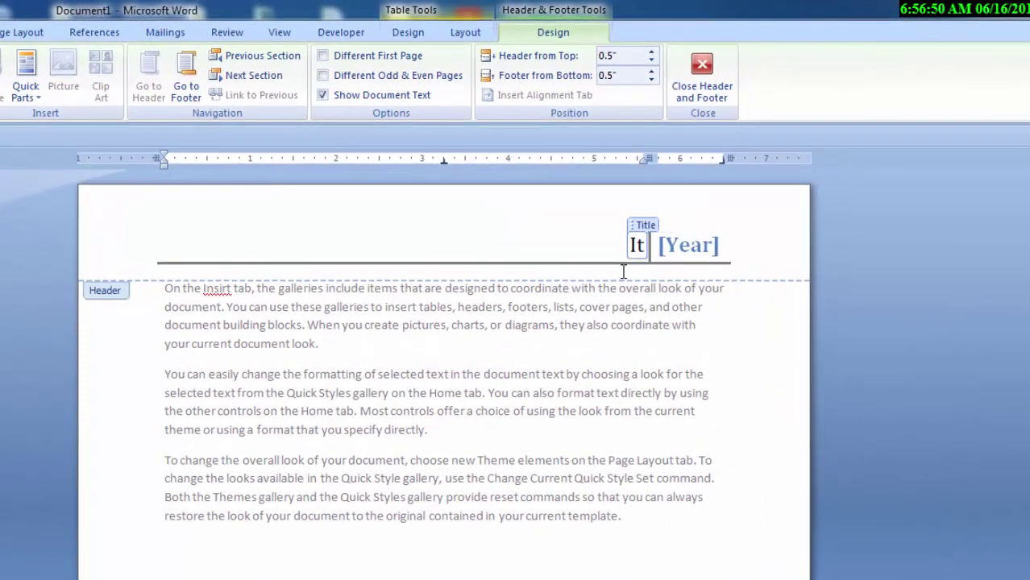
{"action": "type", "text": " tools"}
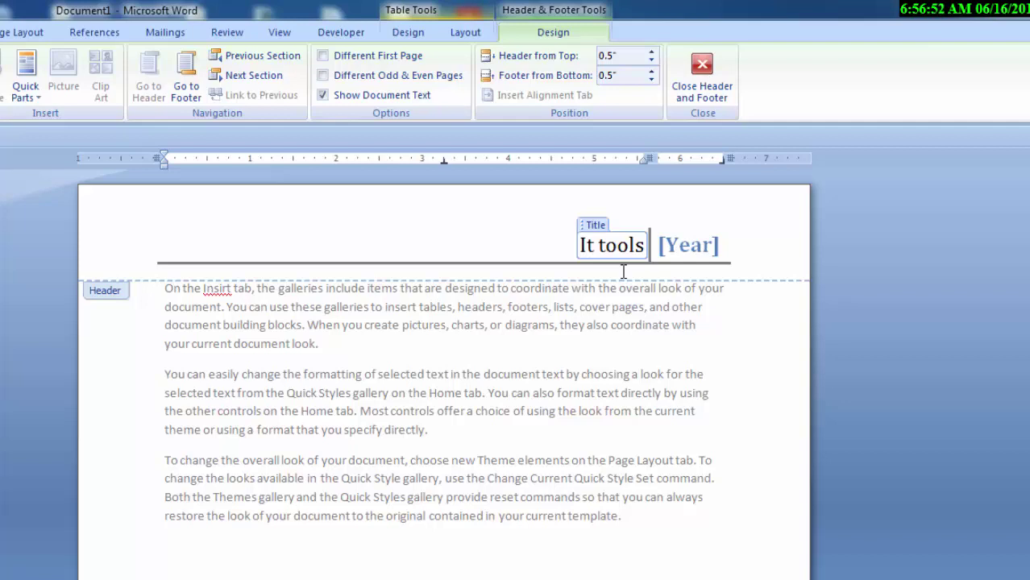
{"action": "type", "text": " & bus"}
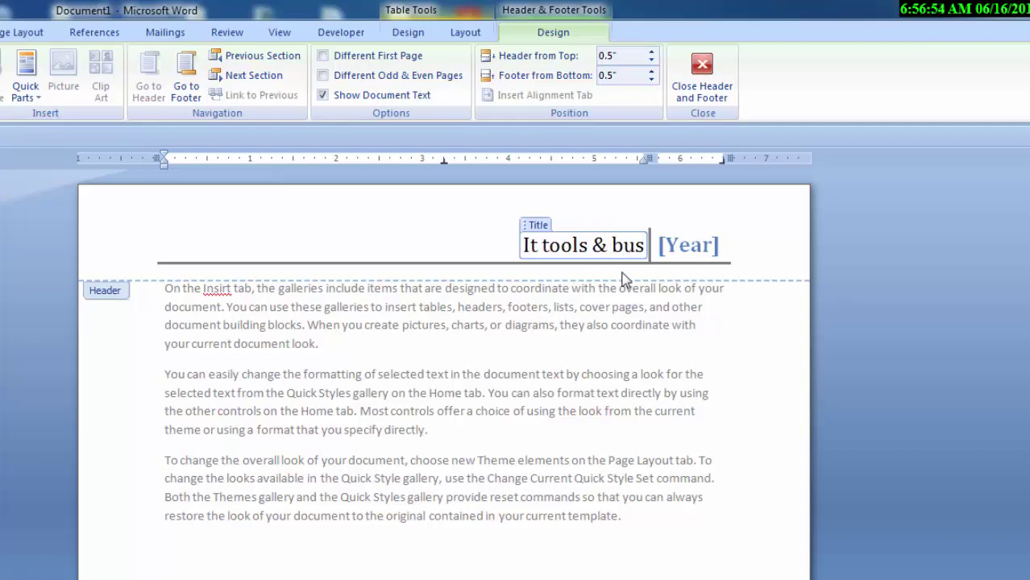
{"action": "type", "text": "iness"}
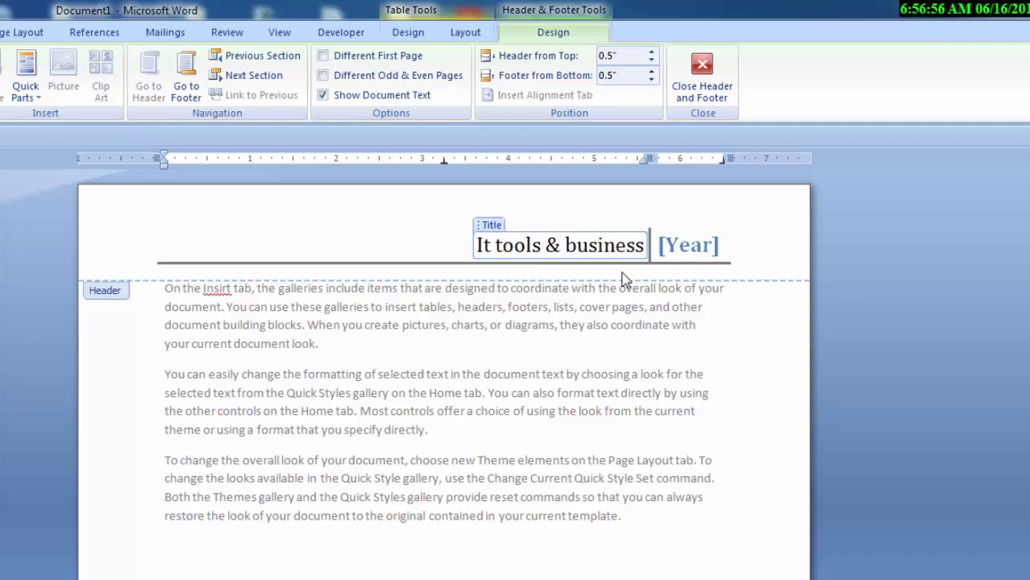
{"action": "type", "text": " Syst"}
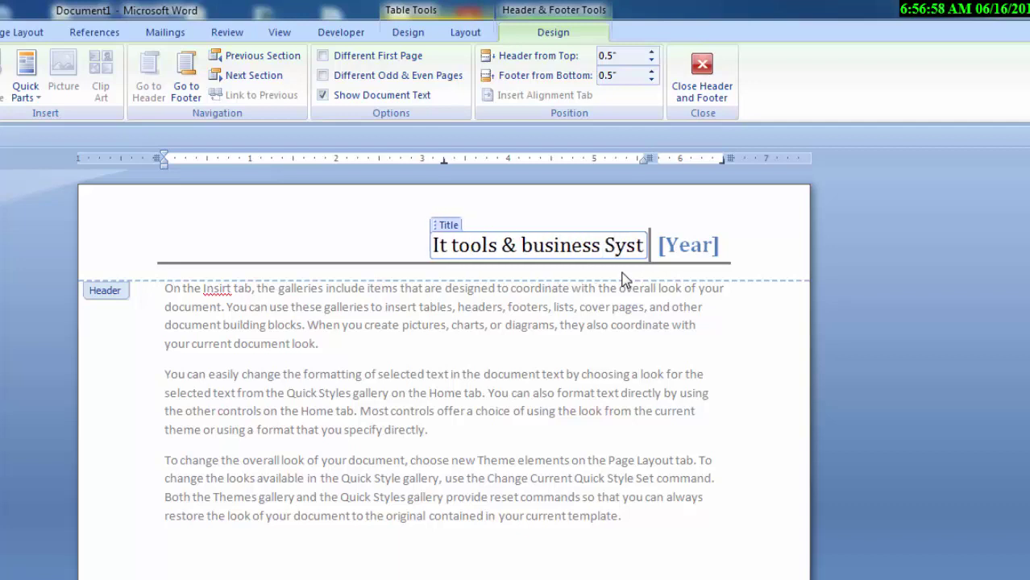
{"action": "type", "text": "em"}
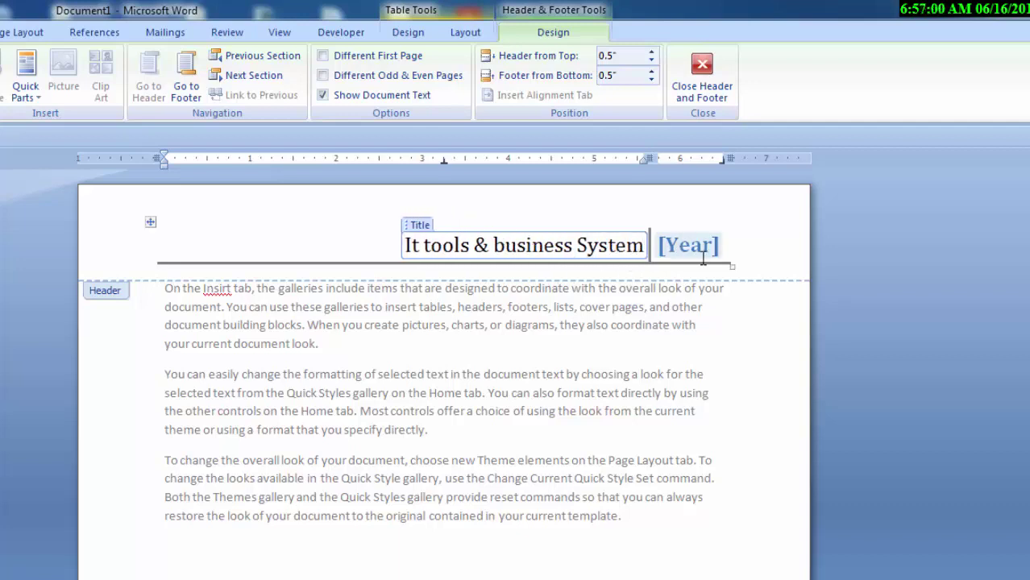
{"action": "left_click", "coordinate": [702, 252]}
{"action": "key", "text": "Delete"}
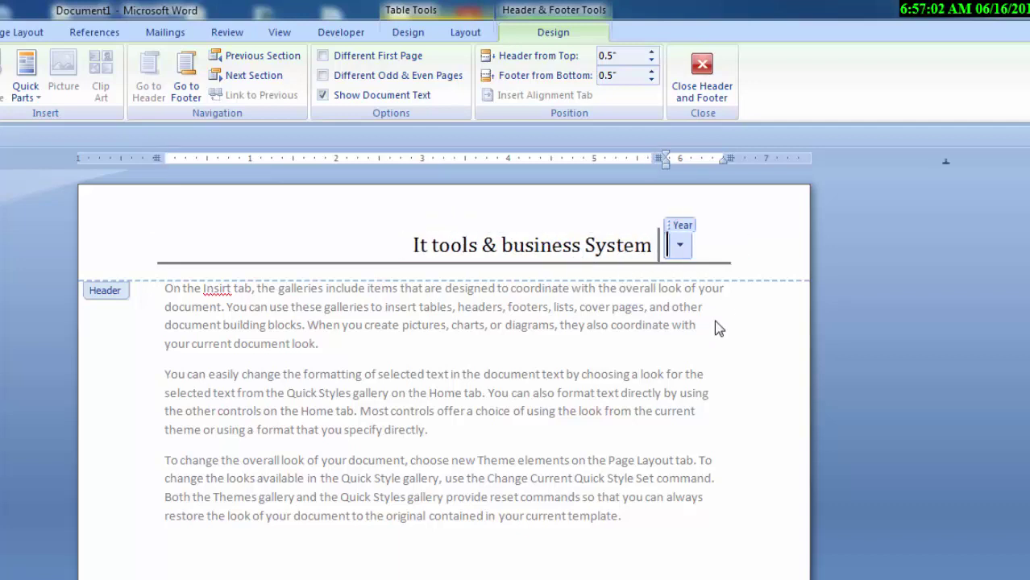
{"action": "type", "text": "2019"}
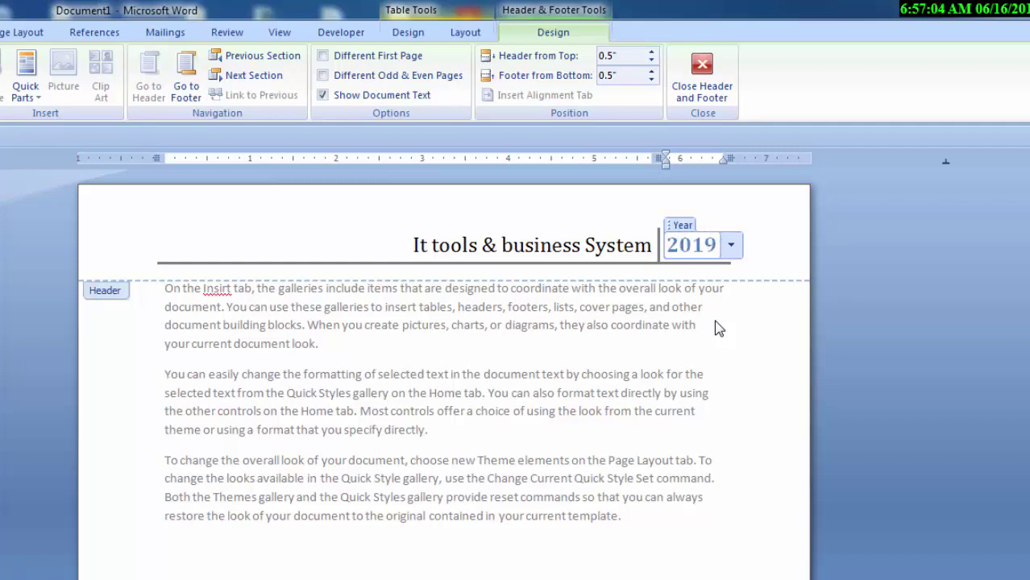
{"action": "double_click", "coordinate": [594, 560]}
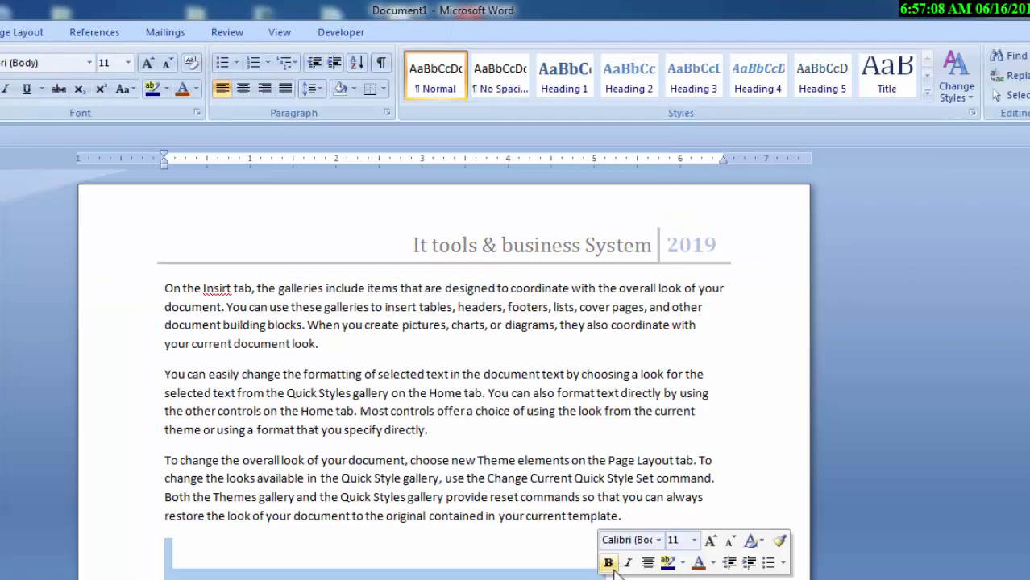
Insert a page break after the last line to start page 2
{"action": "left_click", "coordinate": [556, 539]}
{"action": "scroll", "coordinate": [557, 536], "scroll_direction": "down", "scroll_amount": 1}
{"action": "scroll", "coordinate": [556, 536], "scroll_direction": "down", "scroll_amount": 2}
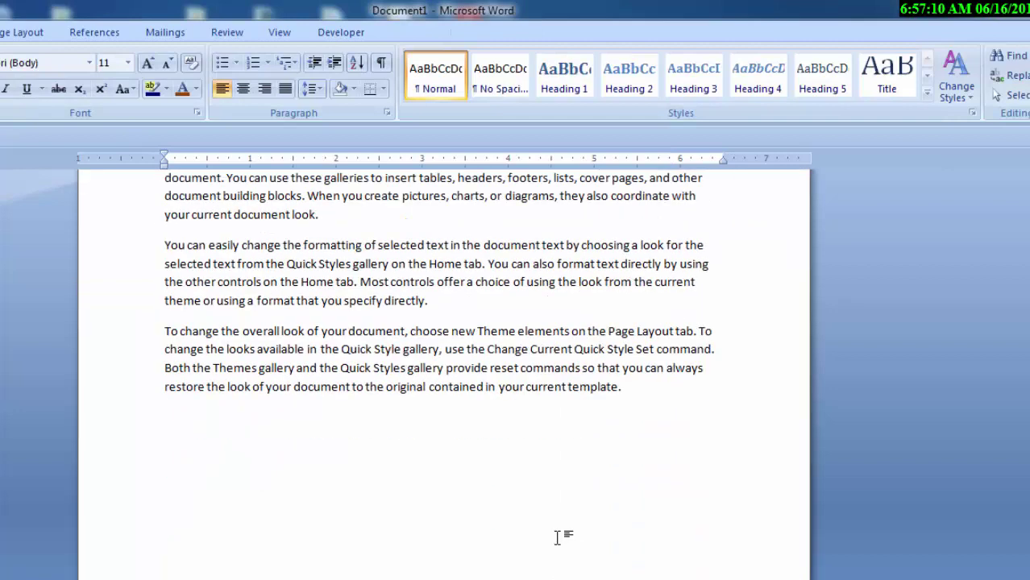
{"action": "scroll", "coordinate": [556, 536], "scroll_direction": "down", "scroll_amount": 3}
{"action": "scroll", "coordinate": [557, 538], "scroll_direction": "down", "scroll_amount": 3}
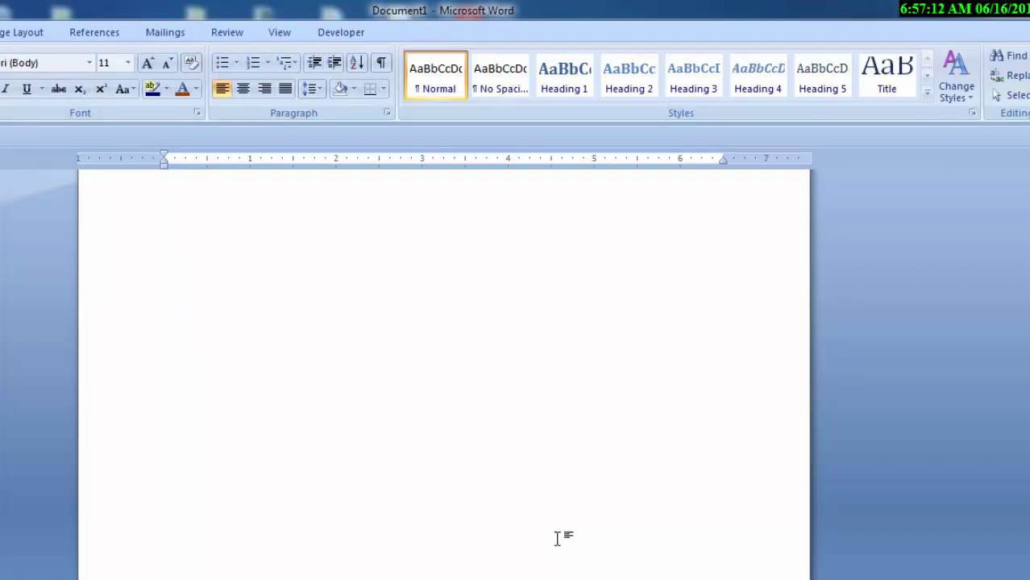
{"action": "key", "text": "ctrl+End"}
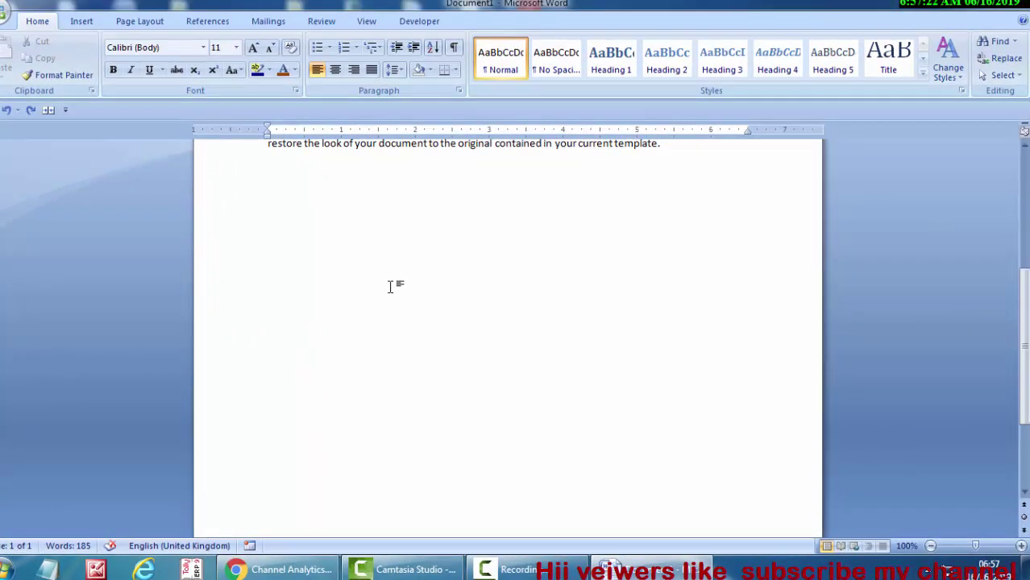
{"action": "key", "text": "ctrl+Return"}
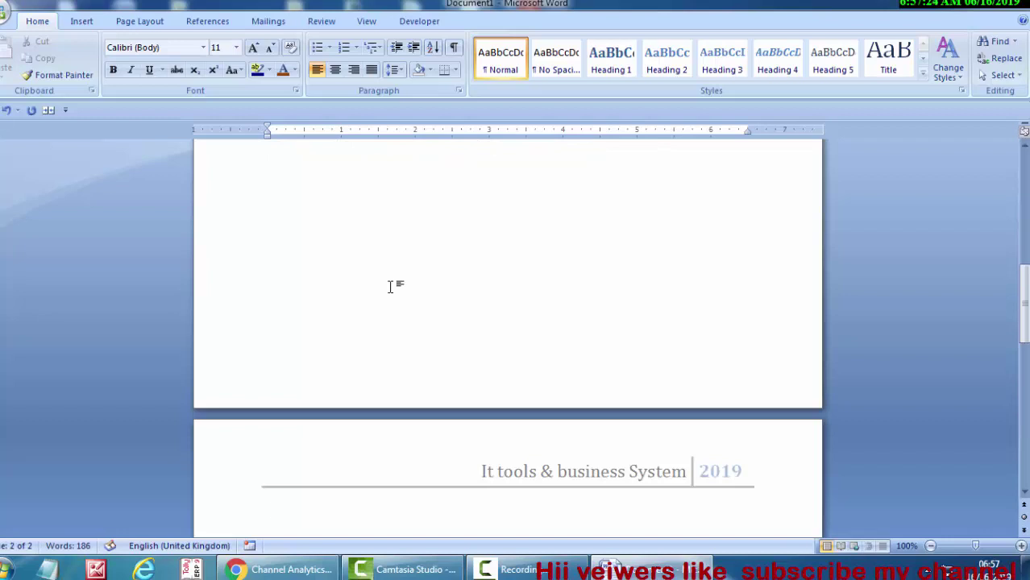
Add a second page break for page 3 and scroll to check the header on each page
{"action": "scroll", "coordinate": [545, 455], "scroll_direction": "down", "scroll_amount": 1}
{"action": "scroll", "coordinate": [545, 455], "scroll_direction": "down", "scroll_amount": 1}
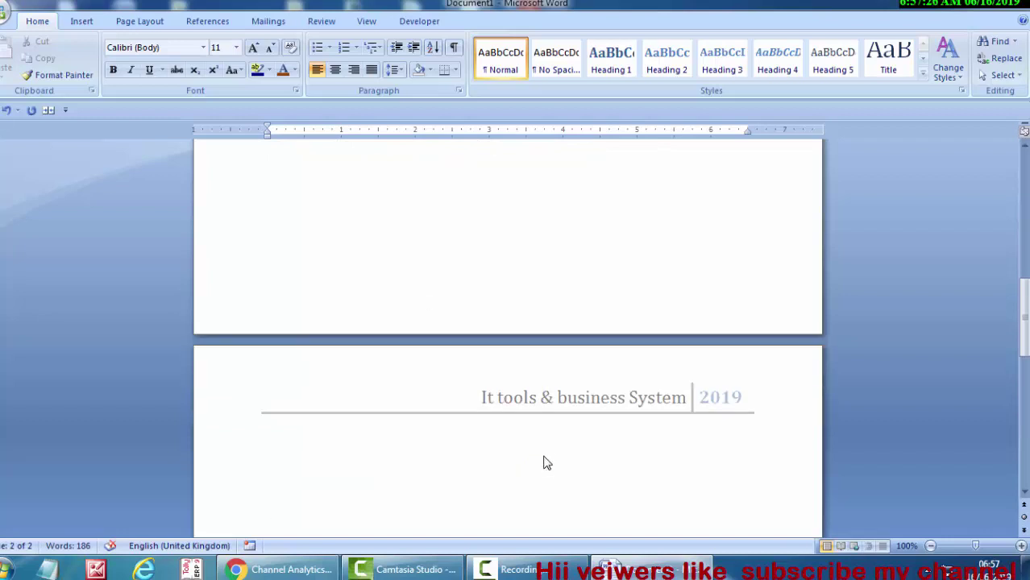
{"action": "scroll", "coordinate": [548, 455], "scroll_direction": "down", "scroll_amount": 1}
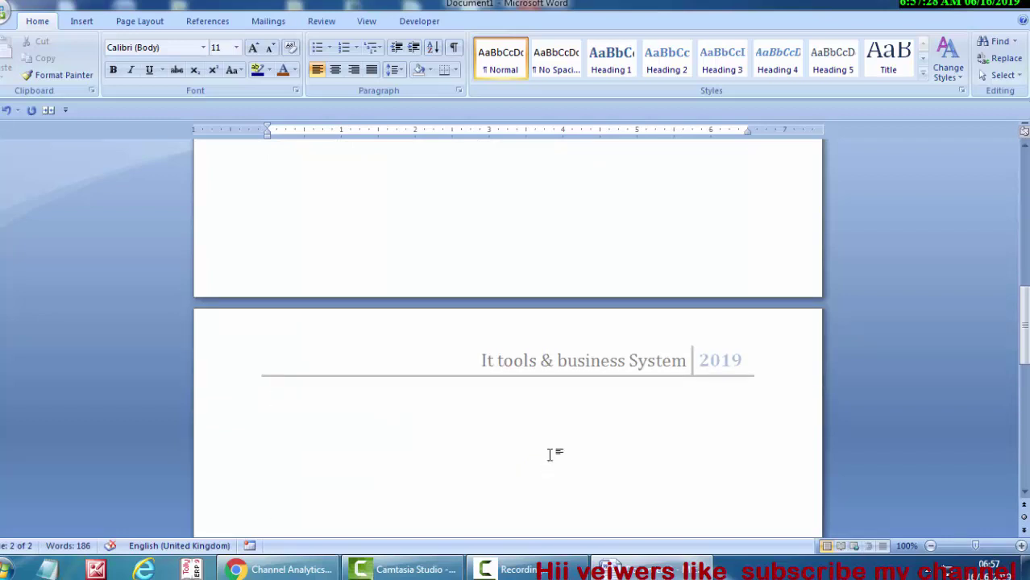
{"action": "key", "text": "ctrl+Return"}
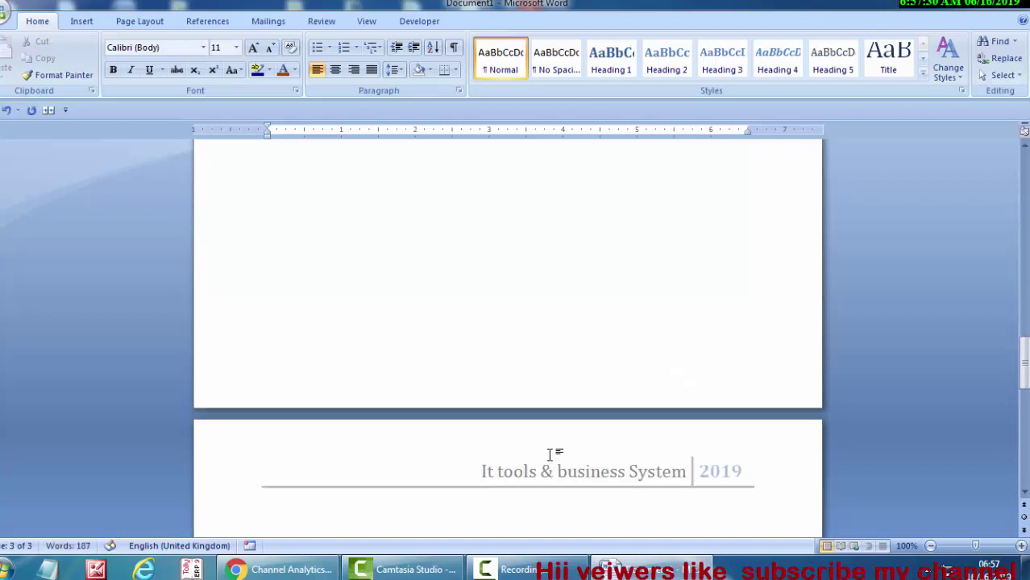
{"action": "scroll", "coordinate": [551, 456], "scroll_direction": "down", "scroll_amount": 1}
{"action": "scroll", "coordinate": [549, 458], "scroll_direction": "down", "scroll_amount": 1}
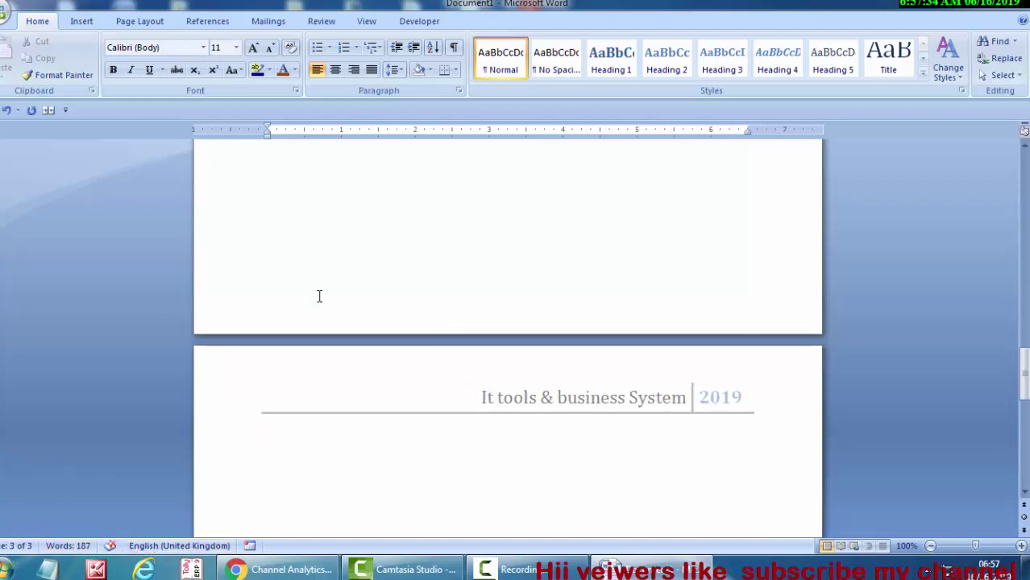
{"action": "scroll", "coordinate": [502, 363], "scroll_direction": "down", "scroll_amount": 7}
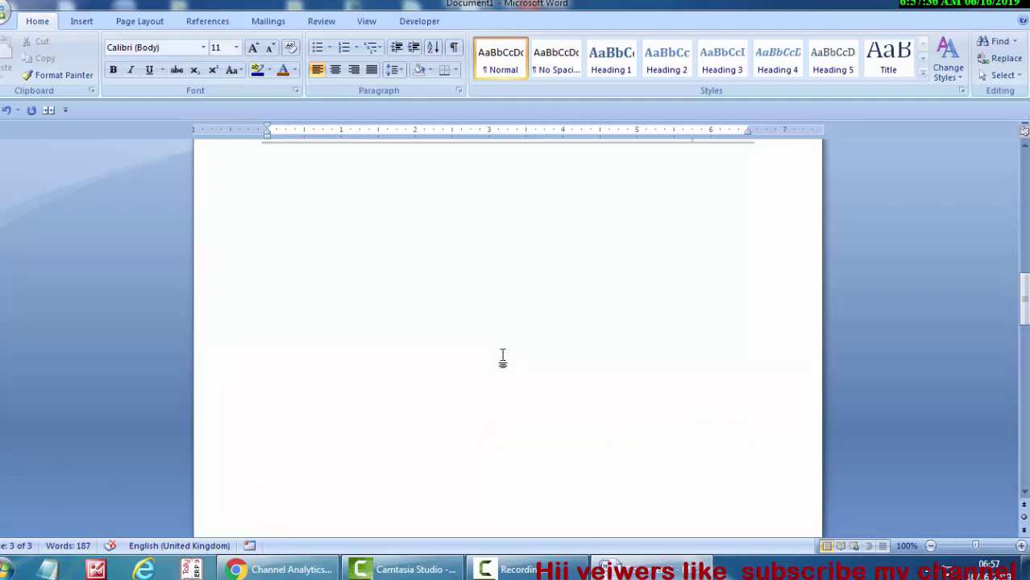
{"action": "scroll", "coordinate": [502, 356], "scroll_direction": "up", "scroll_amount": 6}
{"action": "scroll", "coordinate": [500, 355], "scroll_direction": "up", "scroll_amount": 6}
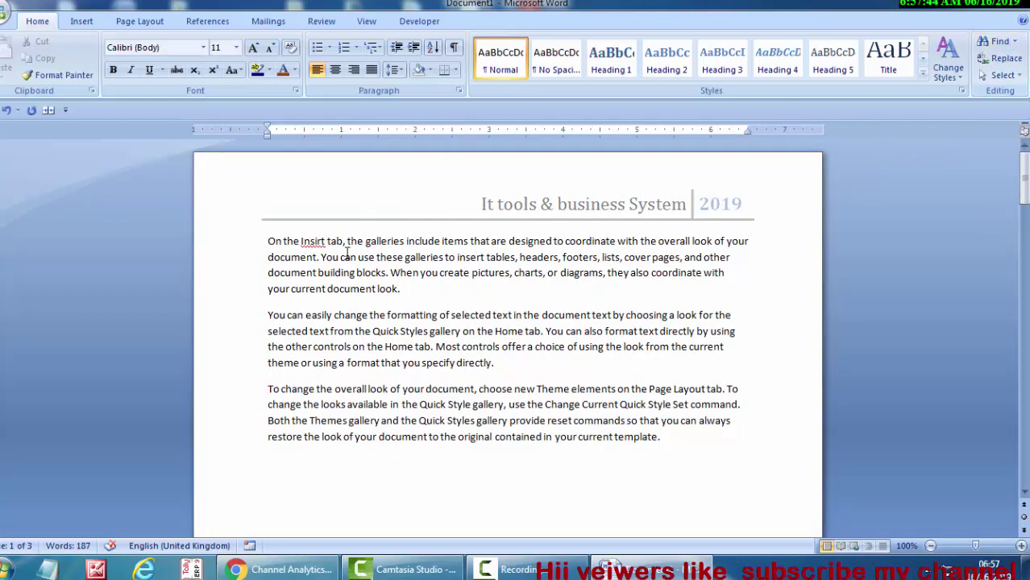
{"action": "left_click", "coordinate": [395, 70]}
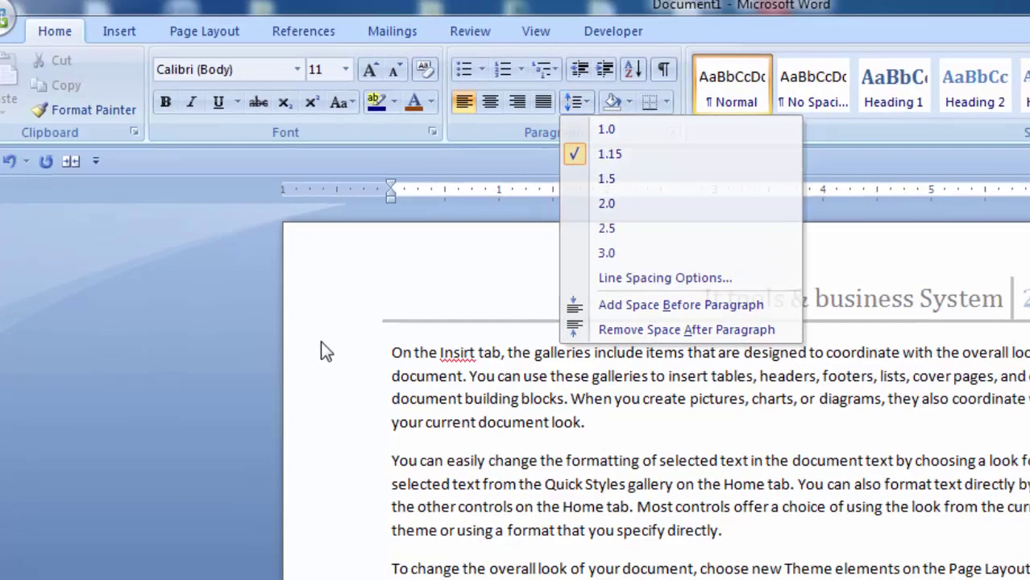
{"action": "left_click", "coordinate": [370, 338]}
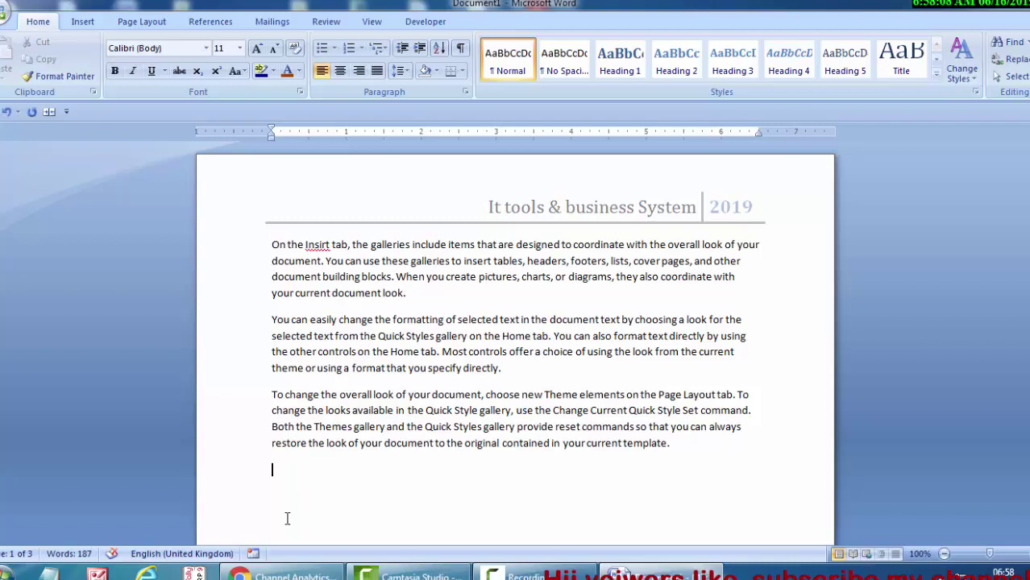
Type the person's name on the empty line below the last paragraph
{"action": "type", "text": "sura"}
{"action": "type", "text": "j k"}
{"action": "type", "text": "um"}
{"action": "type", "text": "as"}
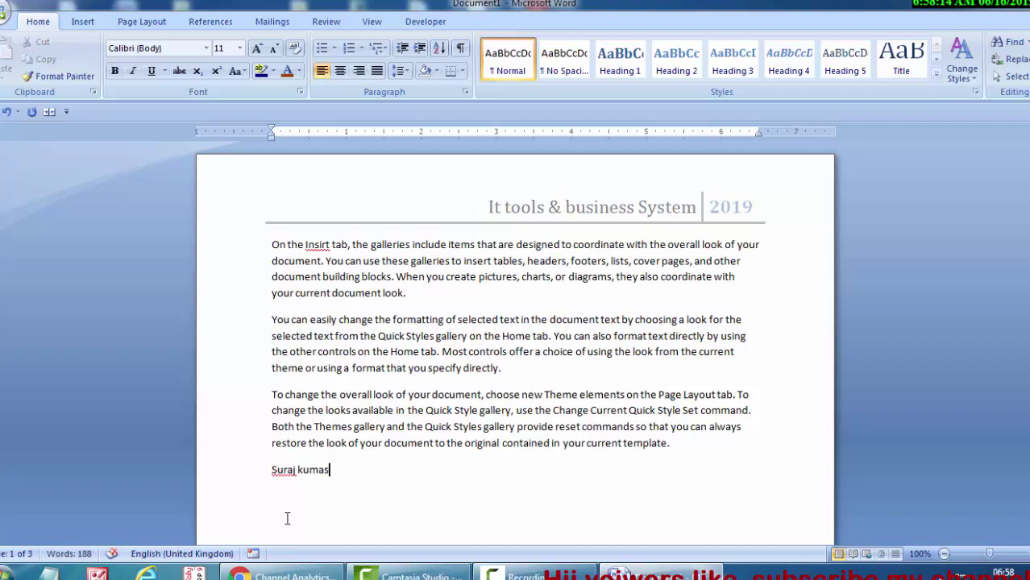
{"action": "key", "text": "BackSpace"}
{"action": "left_click_drag", "start_coordinate": [330, 471], "coordinate": [214, 475]}
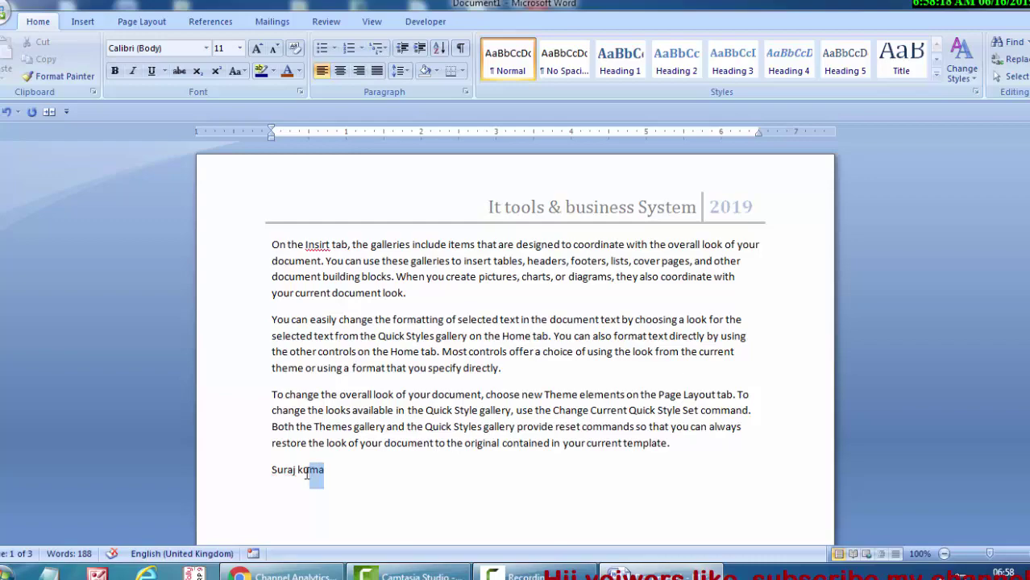
{"action": "left_click", "coordinate": [347, 480]}
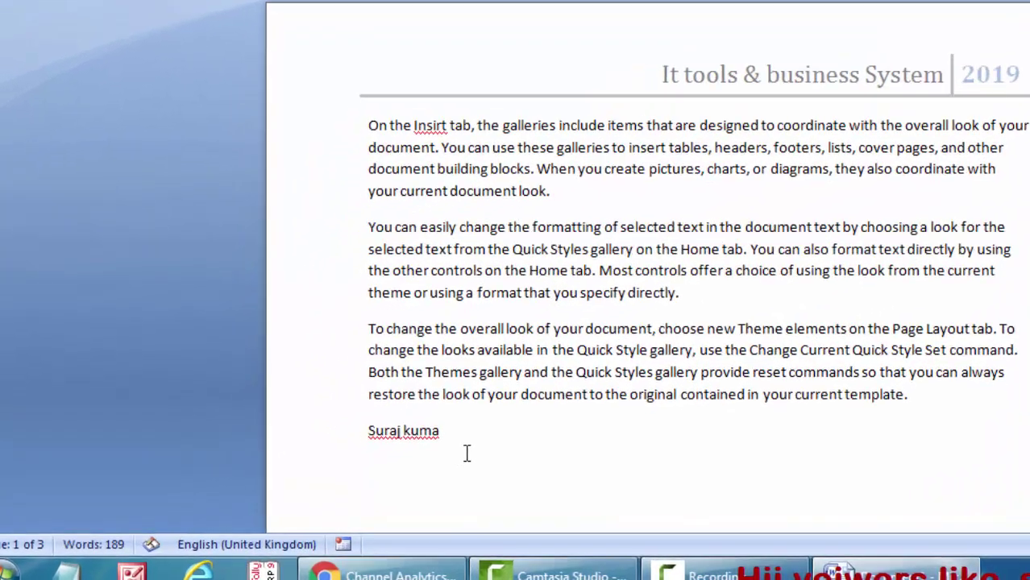
Add the word 'Left' on a new line beneath the name
{"action": "key", "text": "Return"}
{"action": "type", "text": "L"}
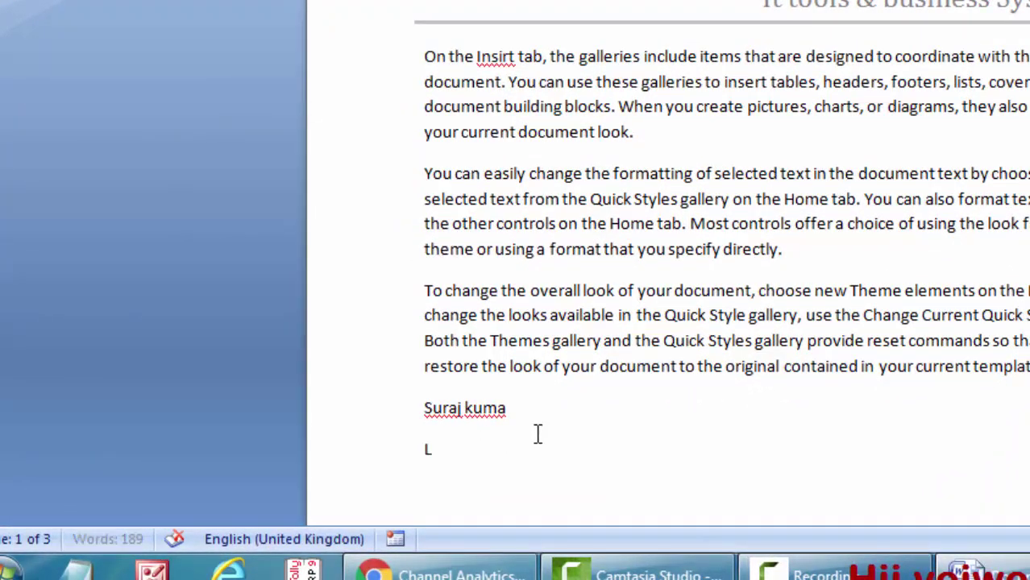
{"action": "type", "text": "efr"}
{"action": "key", "text": "BackSpace"}
{"action": "type", "text": "t"}
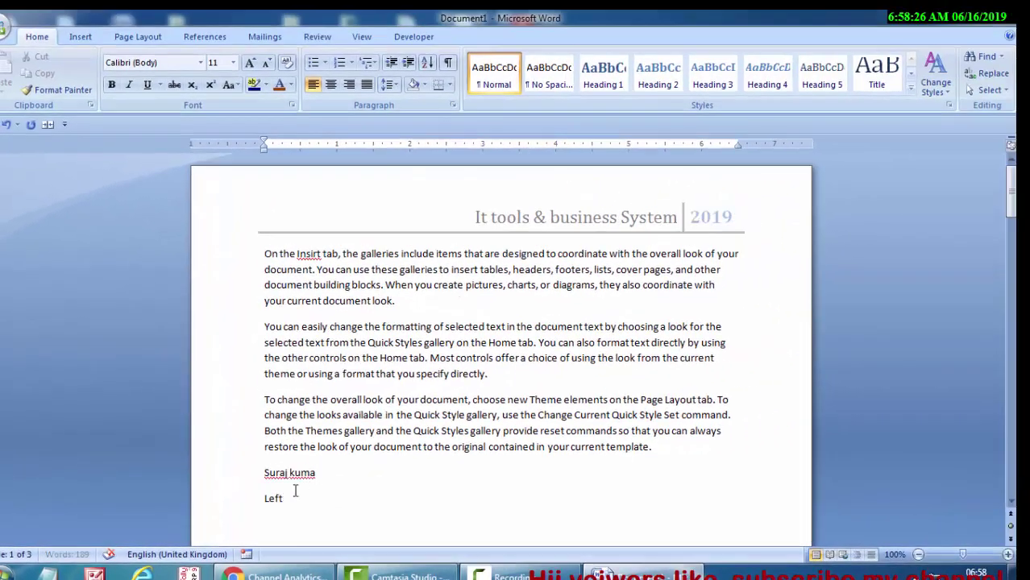
{"action": "left_click_drag", "start_coordinate": [335, 477], "coordinate": [302, 226]}
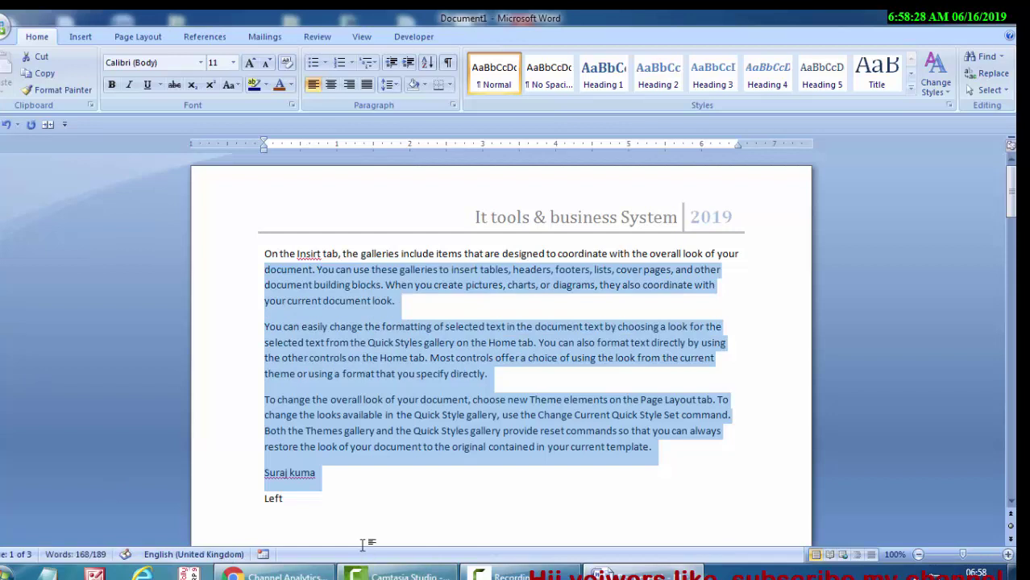
{"action": "double_click", "coordinate": [375, 509]}
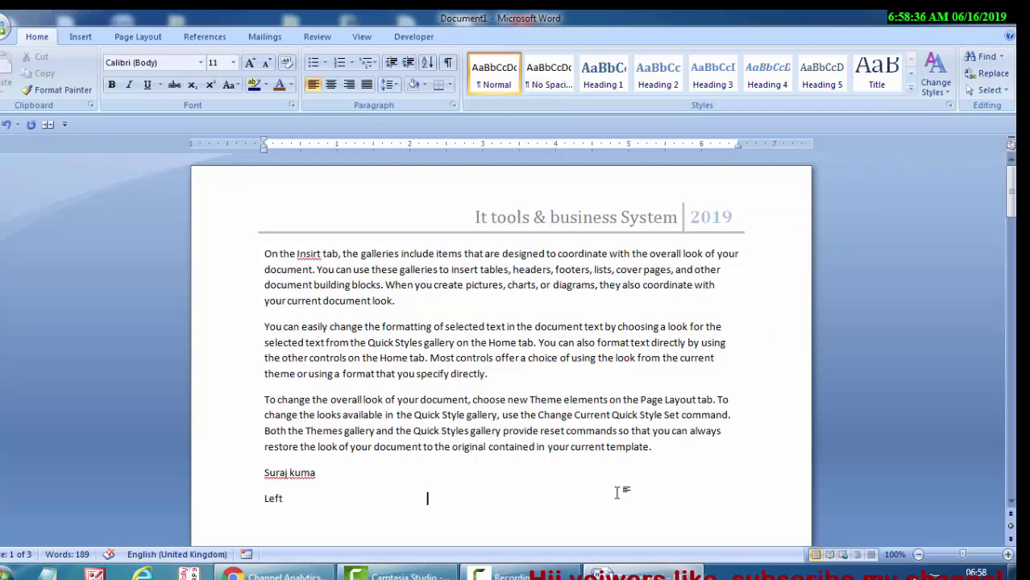
{"action": "key", "text": "ctrl+f"}
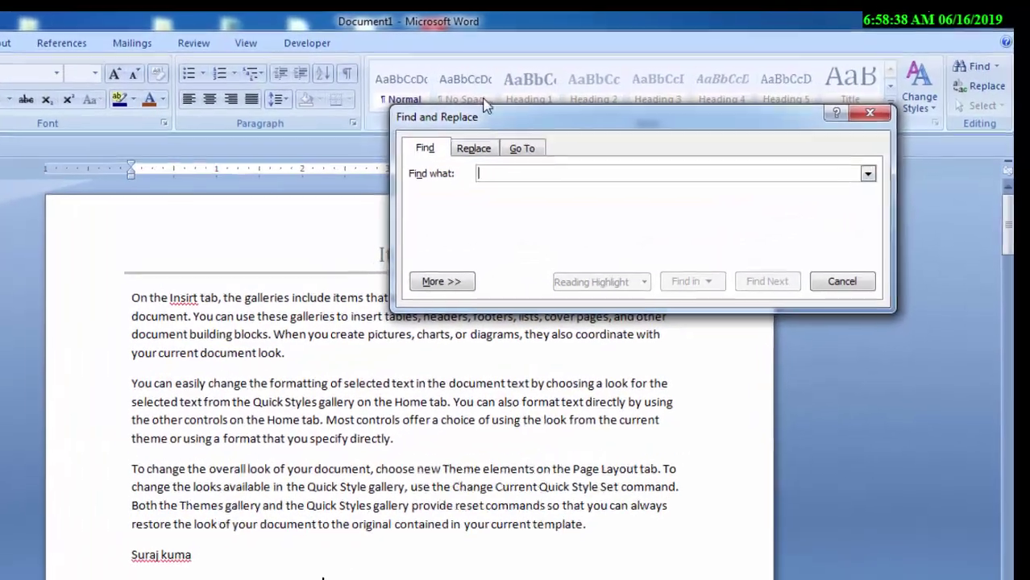
{"action": "left_click_drag", "start_coordinate": [575, 99], "coordinate": [462, 111]}
{"action": "left_click_drag", "start_coordinate": [133, 101], "coordinate": [84, 143]}
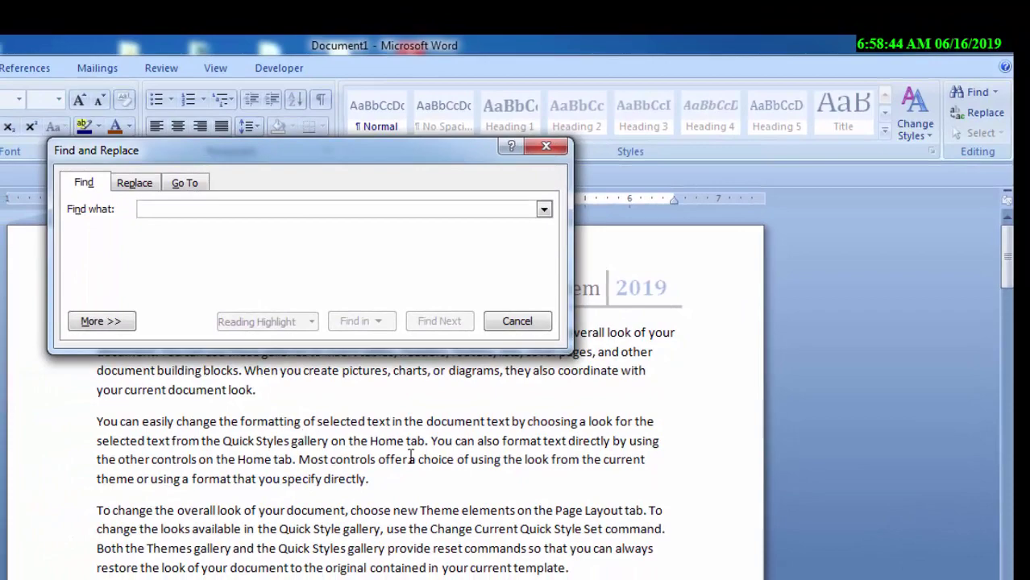
{"action": "type", "text": "in"}
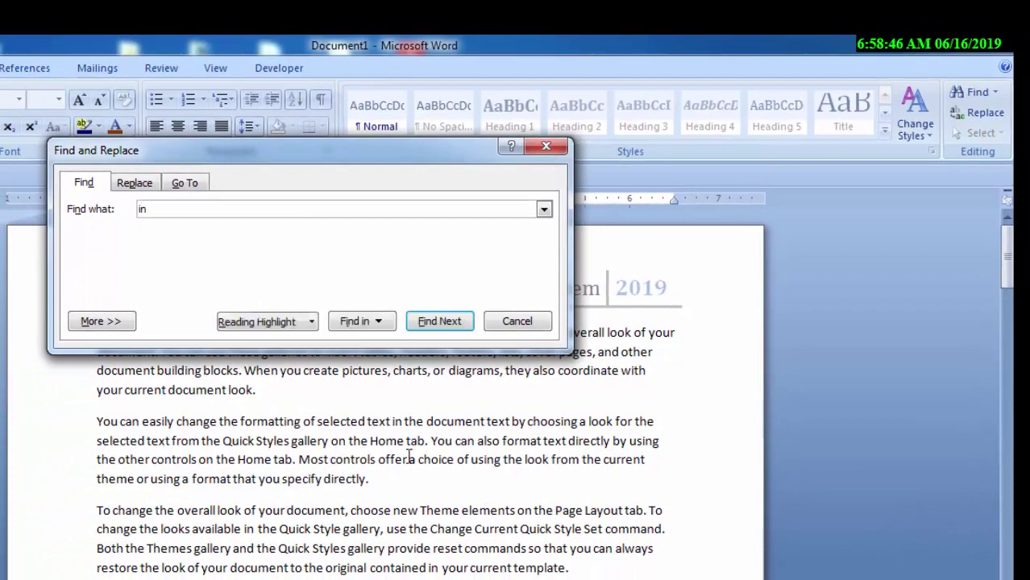
{"action": "type", "text": "sirt"}
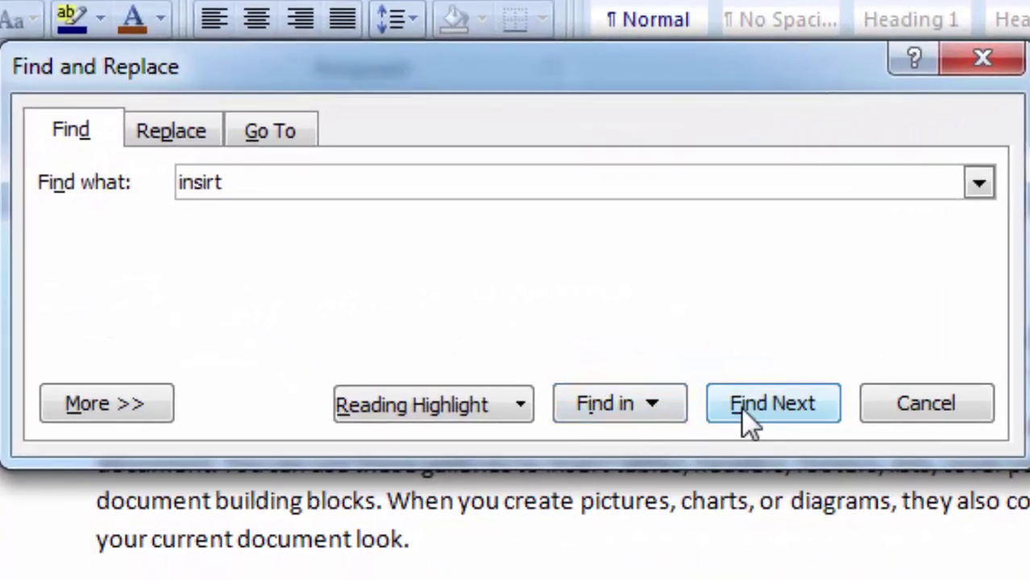
{"action": "left_click", "coordinate": [750, 405]}
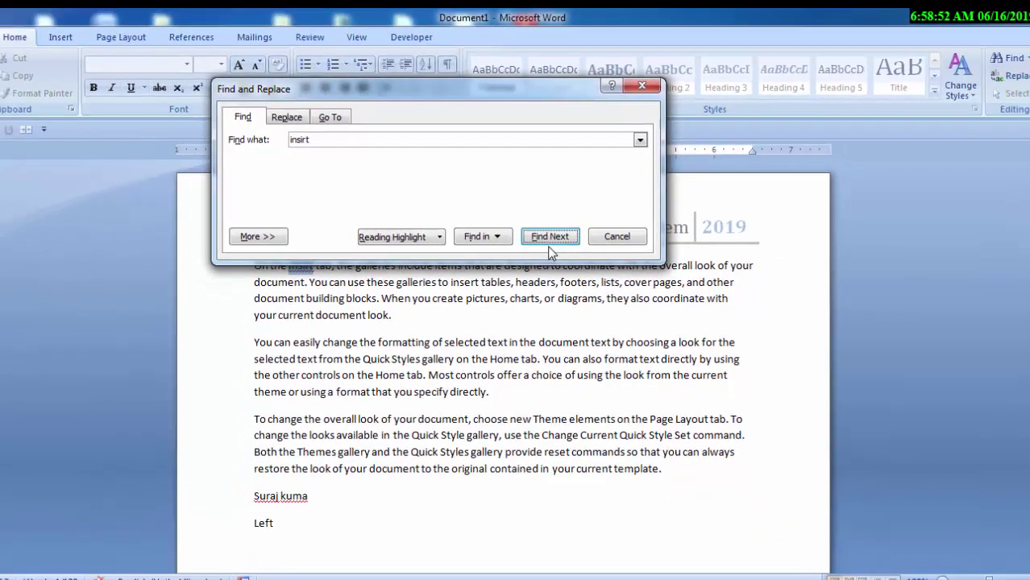
{"action": "left_click_drag", "start_coordinate": [466, 90], "coordinate": [519, 417]}
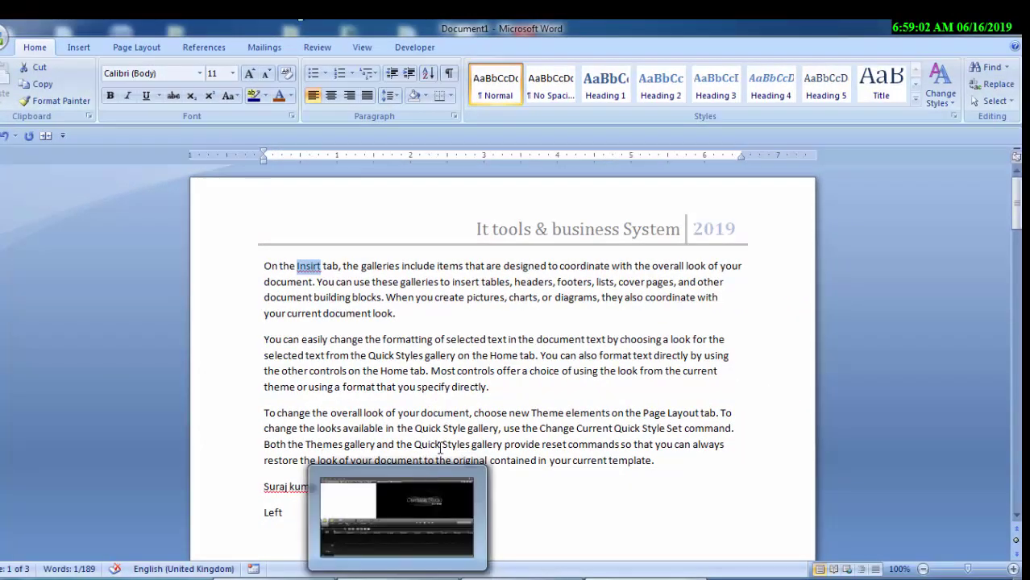
{"action": "left_click", "coordinate": [471, 362]}
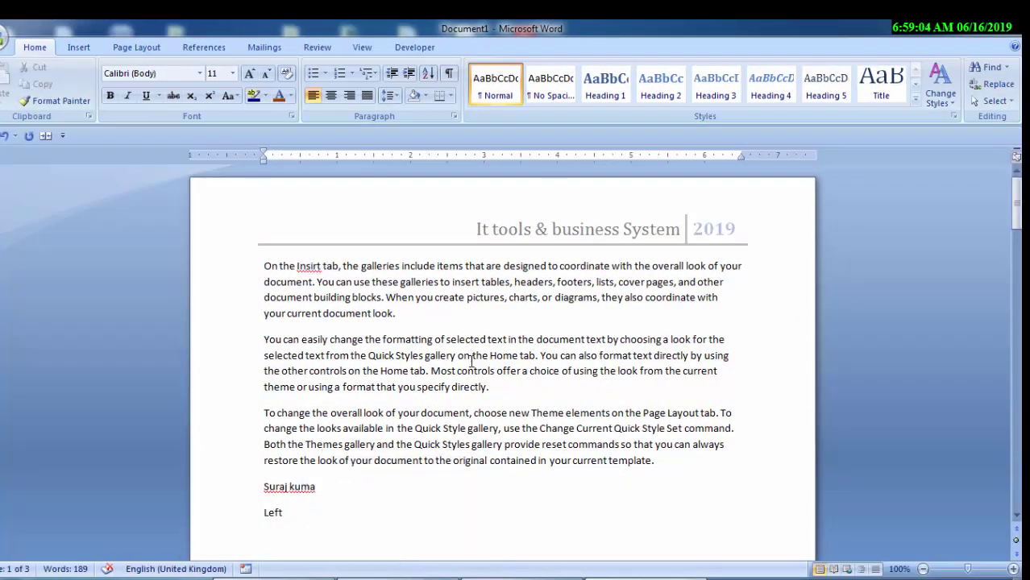
Replace 'Insirt' with 'Insert' using Find and Replace
{"action": "key", "text": "ctrl+h"}
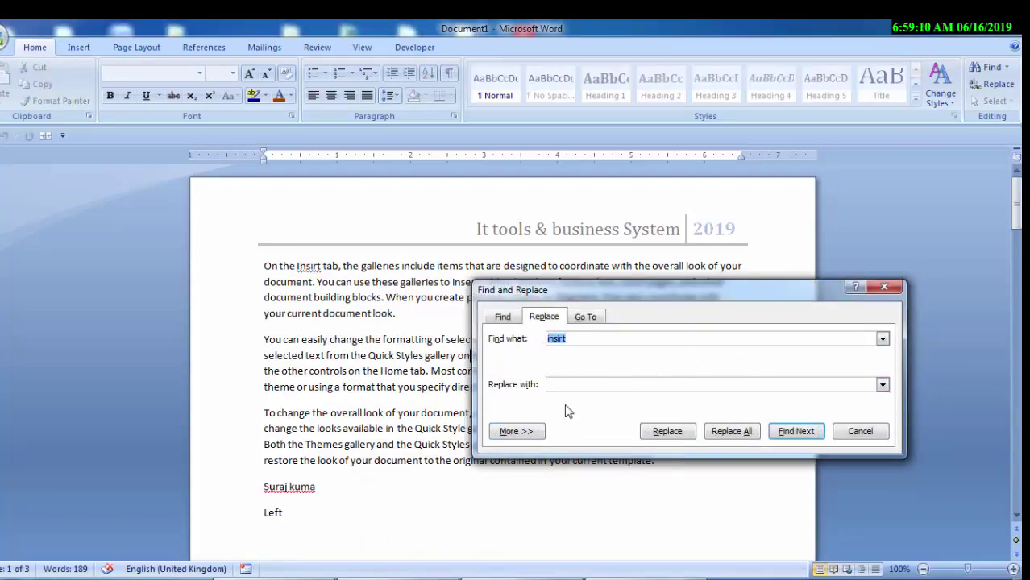
{"action": "left_click", "coordinate": [577, 383]}
{"action": "type", "text": "insert"}
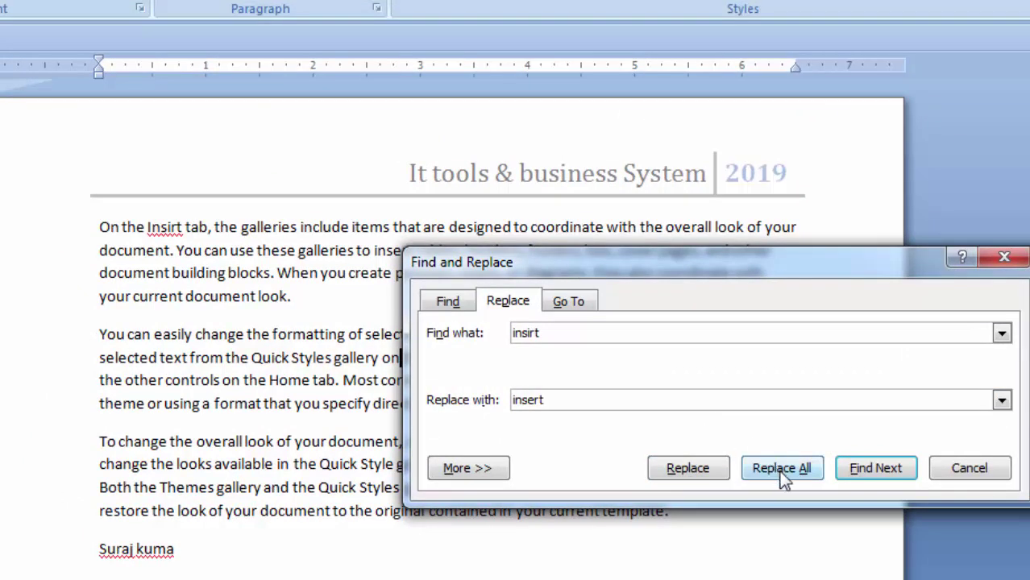
{"action": "left_click", "coordinate": [698, 469]}
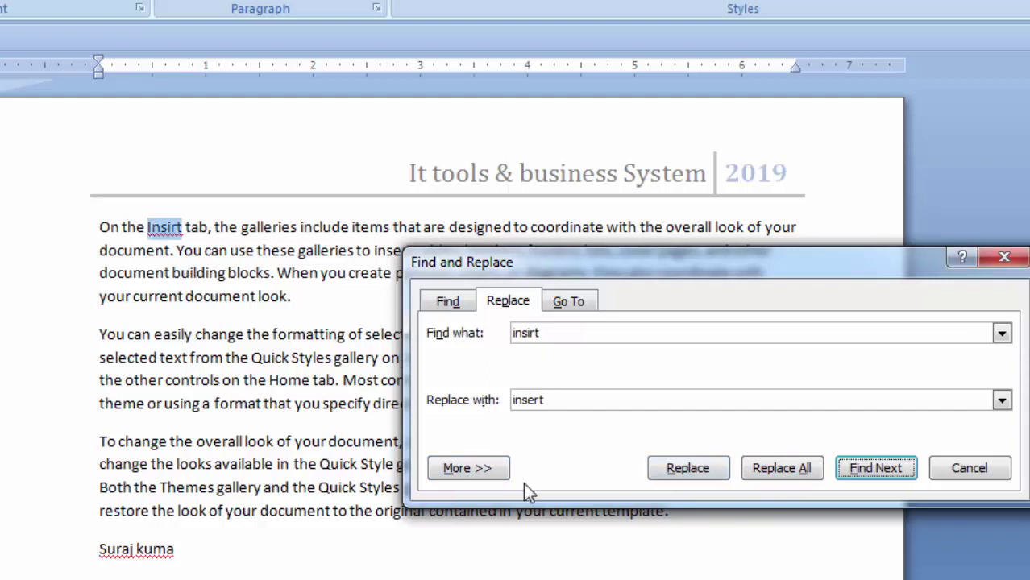
{"action": "left_click", "coordinate": [697, 472]}
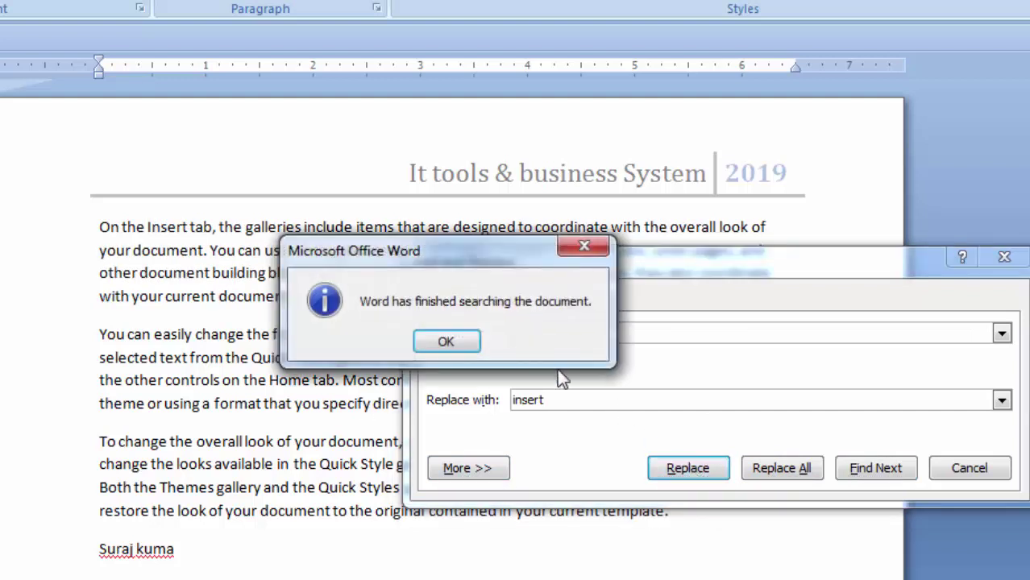
{"action": "left_click", "coordinate": [444, 341]}
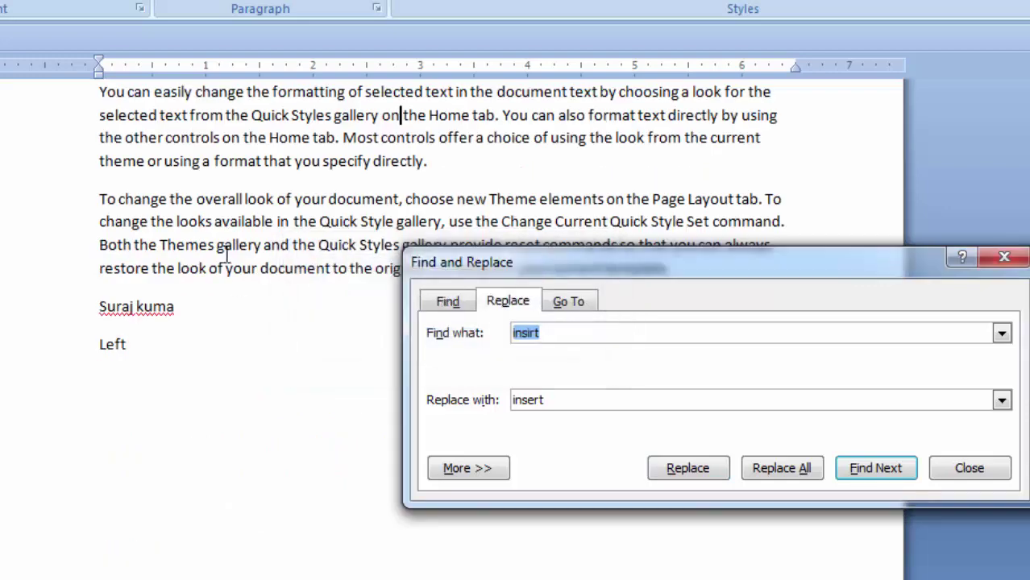
{"action": "left_click", "coordinate": [1004, 260]}
Check the corrected word 'Insert', then select all the document text
{"action": "scroll", "coordinate": [1008, 270], "scroll_direction": "up", "scroll_amount": 3}
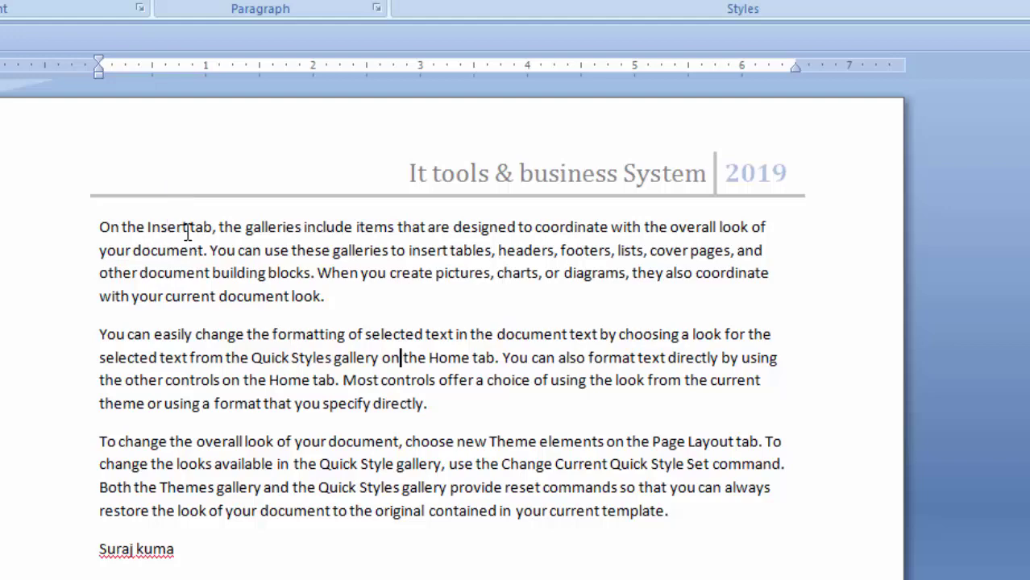
{"action": "left_click_drag", "start_coordinate": [187, 229], "coordinate": [148, 229]}
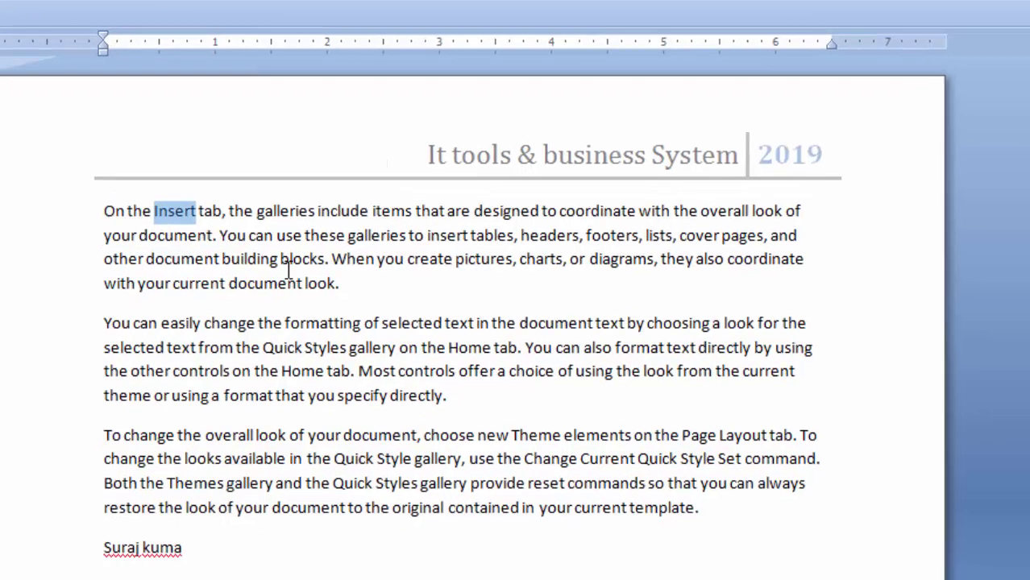
{"action": "mouse_move", "coordinate": [196, 250]}
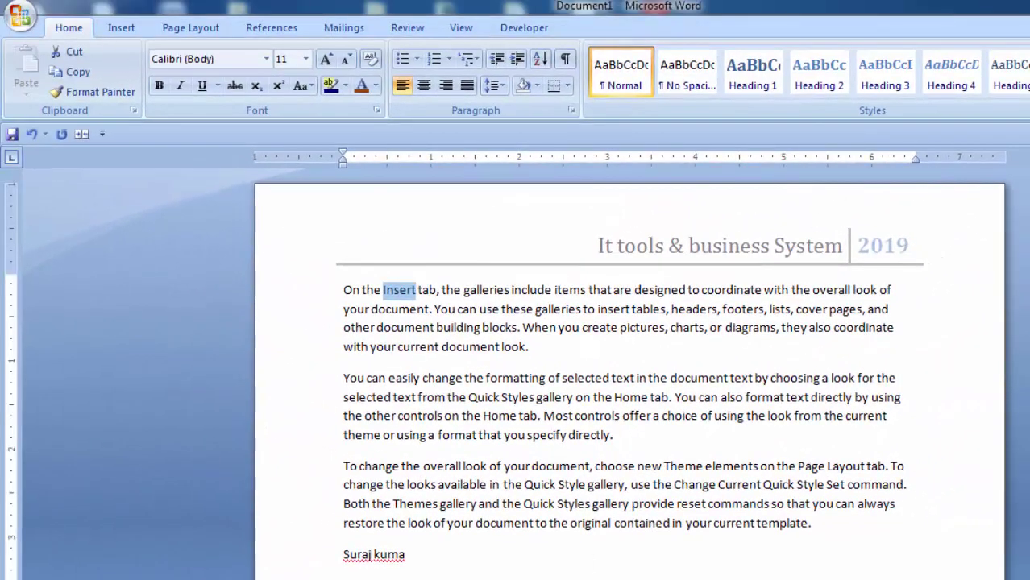
{"action": "left_click", "coordinate": [540, 577]}
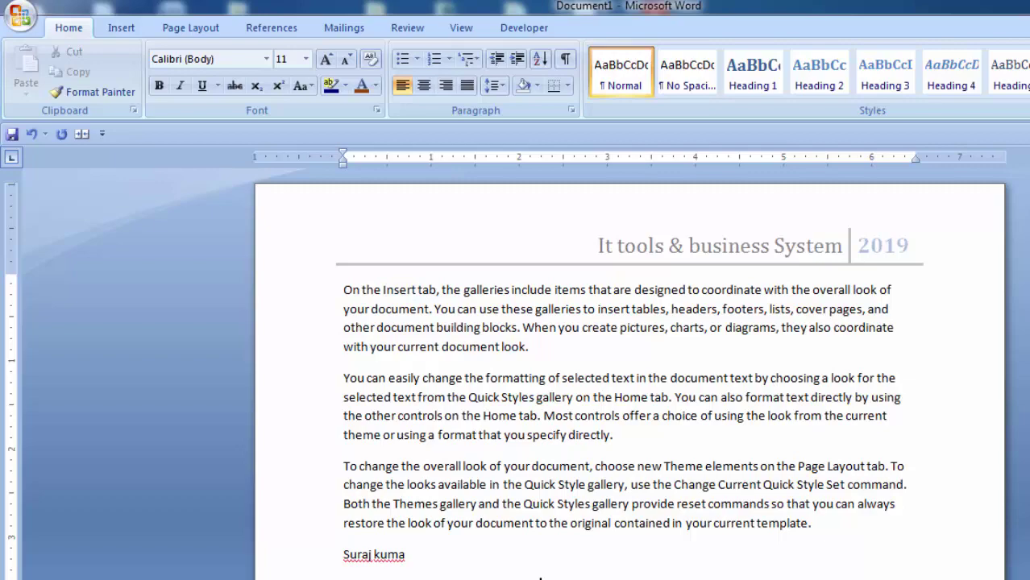
{"action": "key", "text": "ctrl+a"}
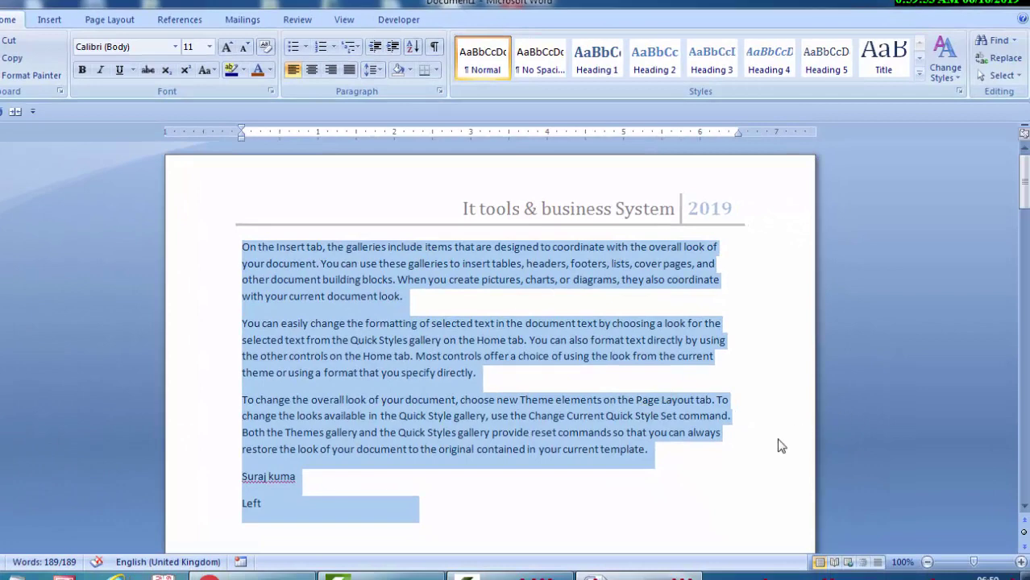
Clear the selection and use Go To by Line with 5 to reach the second paragraph
{"action": "left_click", "coordinate": [779, 440]}
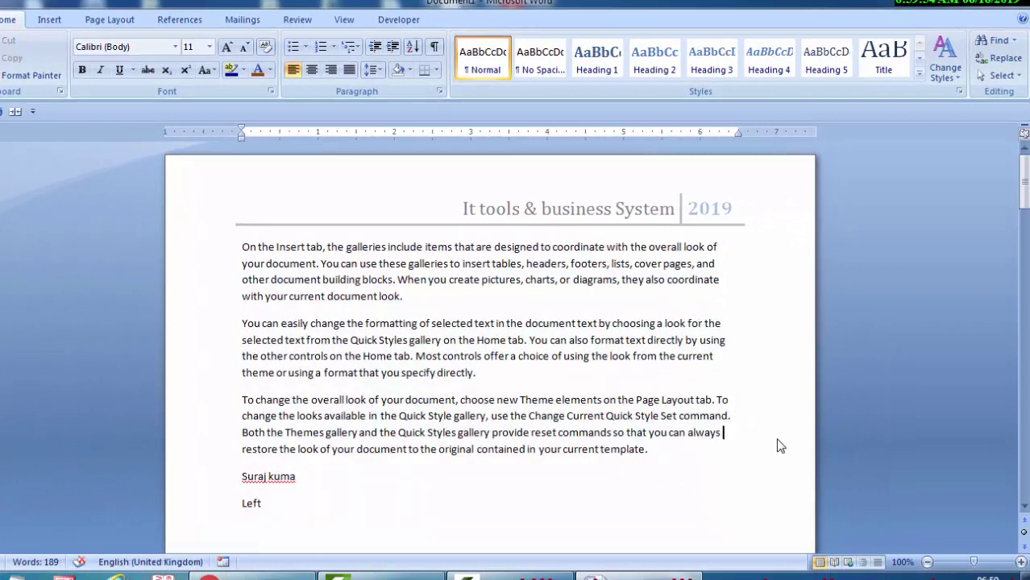
{"action": "key", "text": "ctrl+g"}
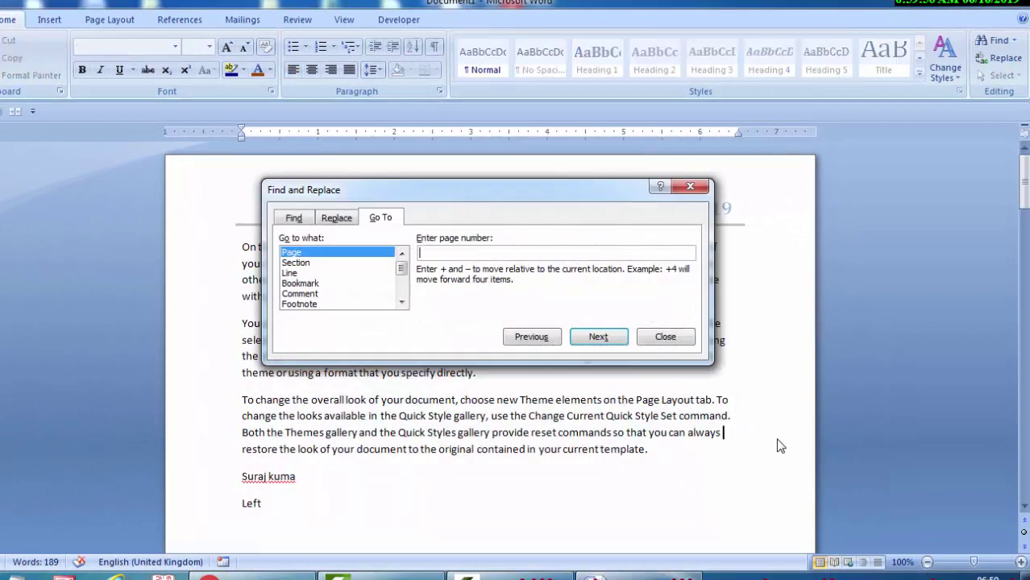
{"action": "left_click", "coordinate": [300, 273]}
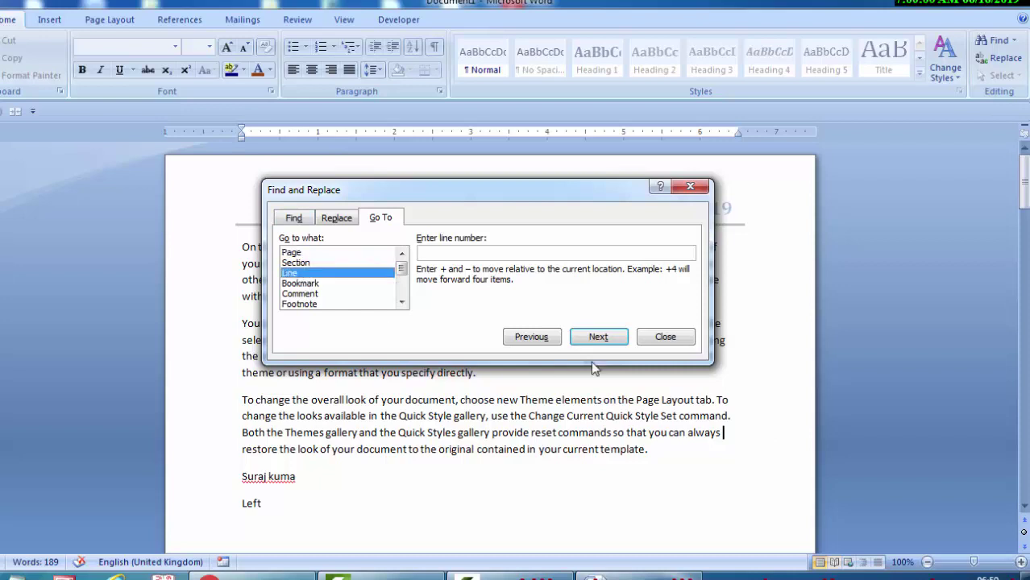
{"action": "type", "text": "5"}
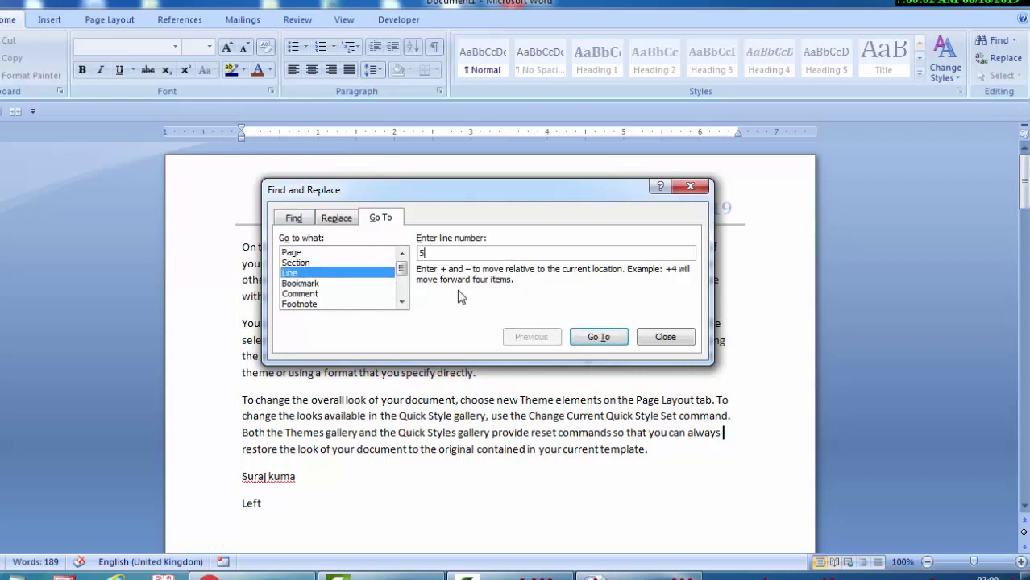
{"action": "left_click", "coordinate": [598, 337]}
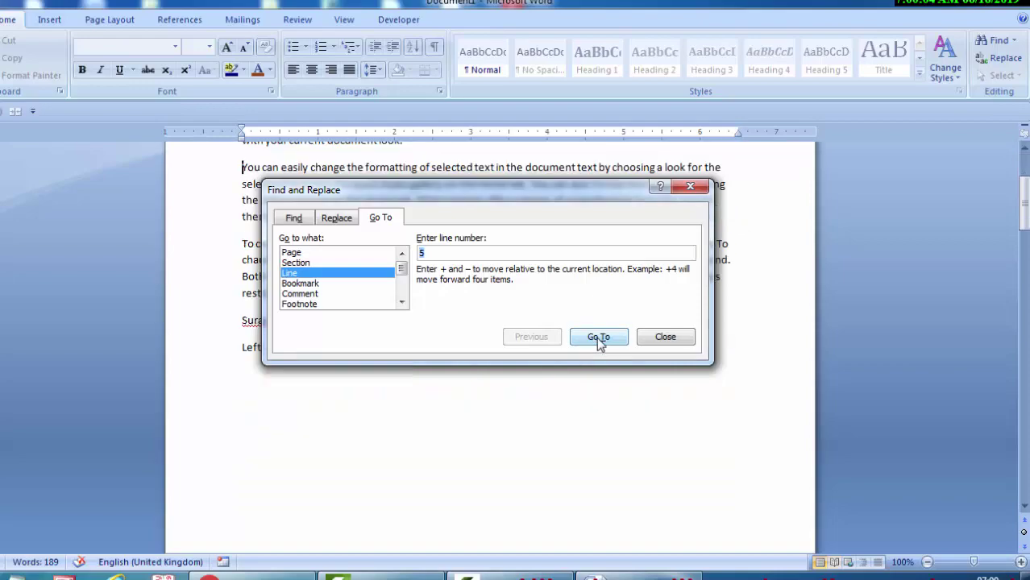
{"action": "left_click_drag", "start_coordinate": [472, 188], "coordinate": [529, 564]}
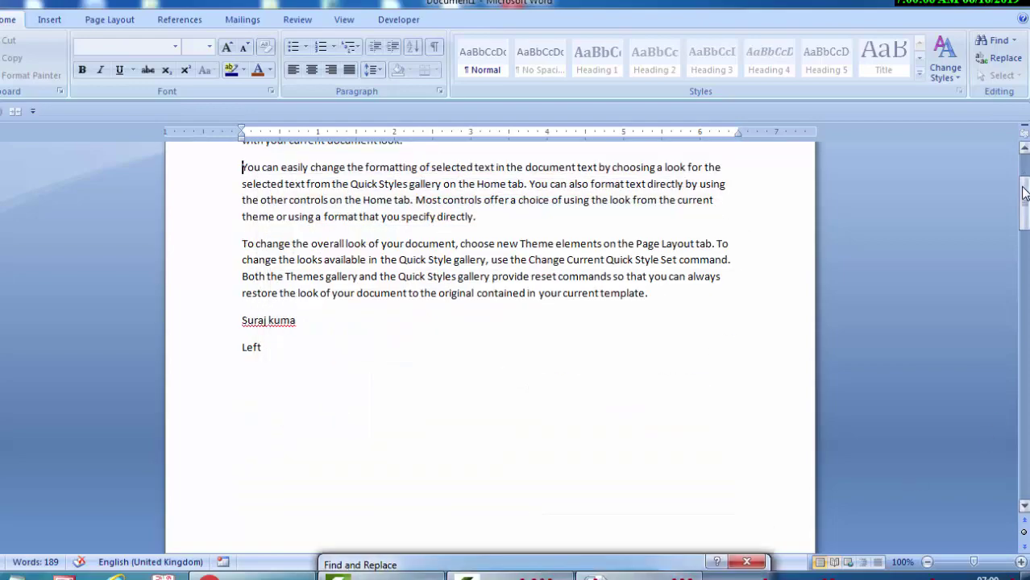
{"action": "left_click_drag", "start_coordinate": [1026, 188], "coordinate": [1025, 171]}
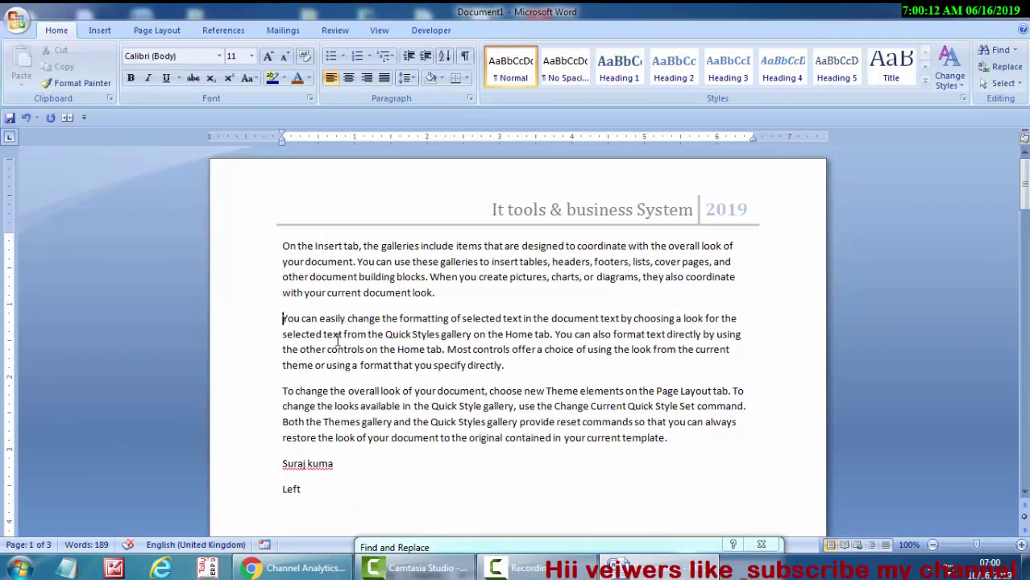
Switch the ribbon to the References tab to show table of contents, footnote and citation tools
{"action": "left_click", "coordinate": [213, 36]}
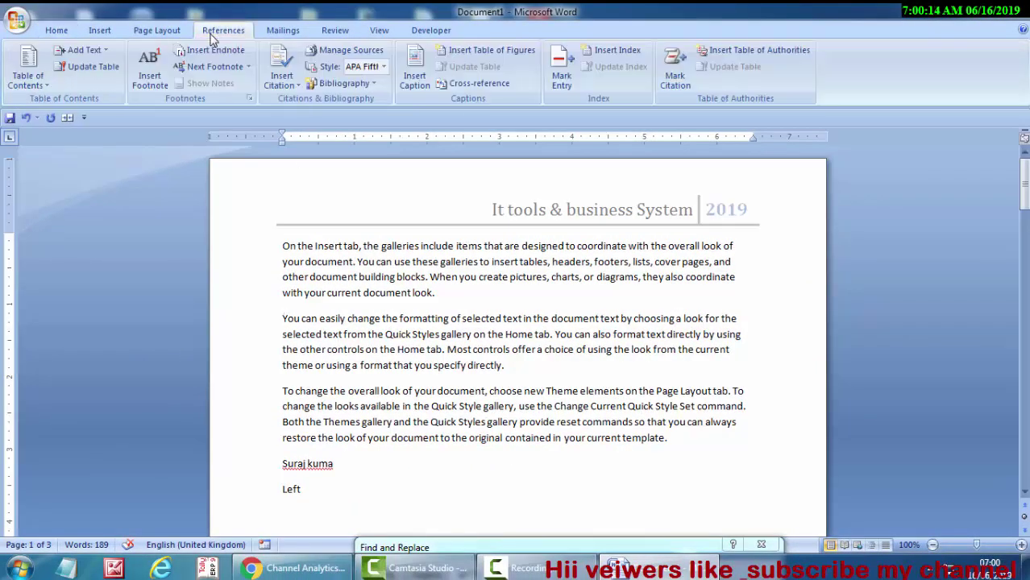